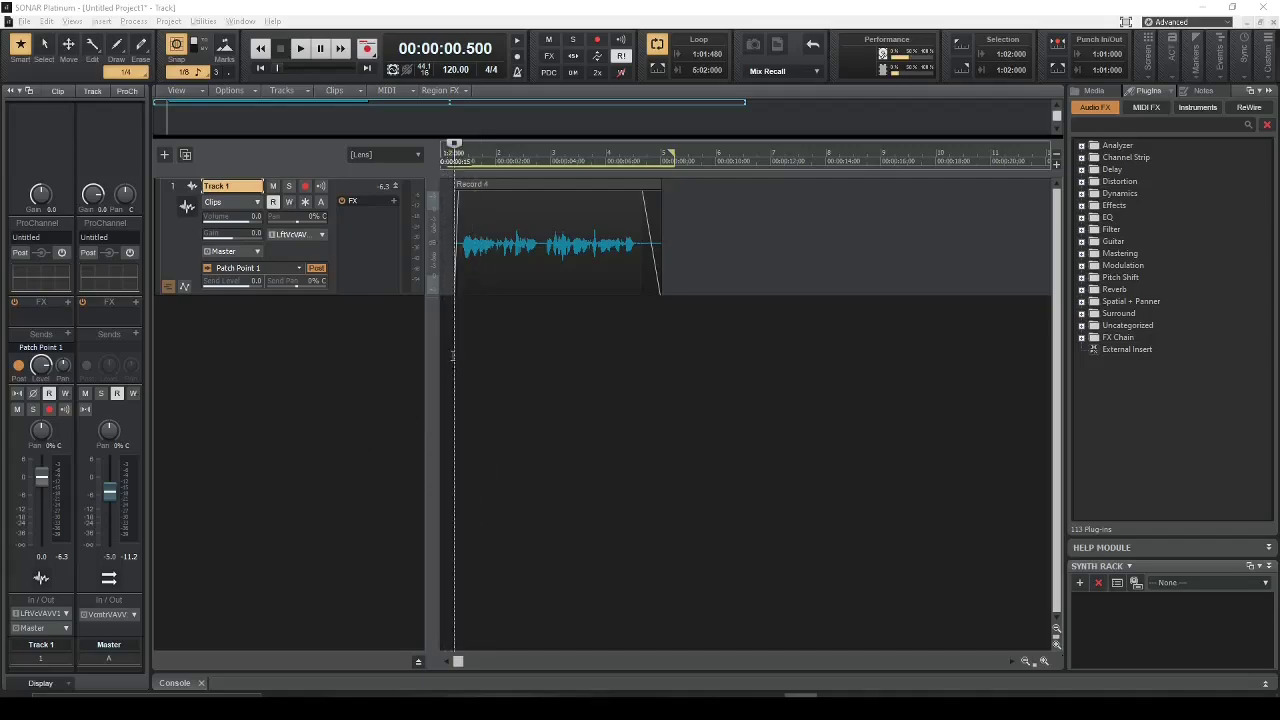
Preview the vocal, then insert Reaktor5 as a soft synth on Track 1's FX rack.
{"action": "key", "text": "space"}
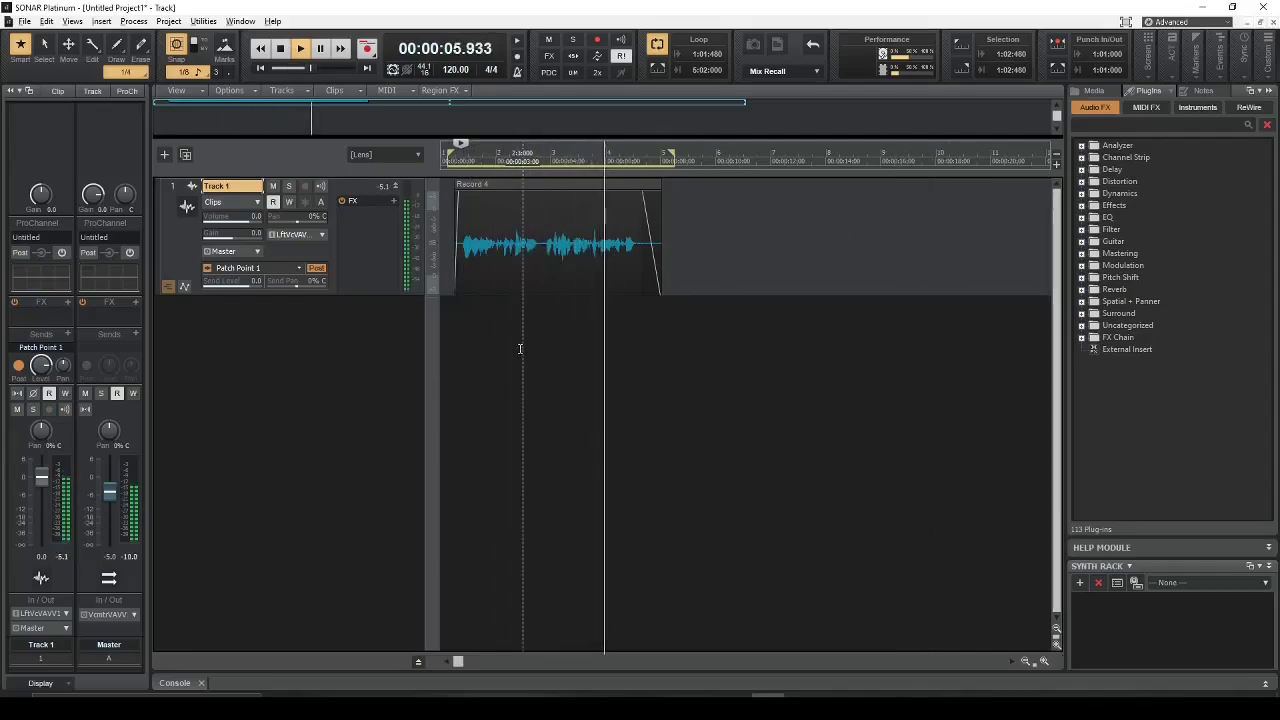
{"action": "key", "text": "space"}
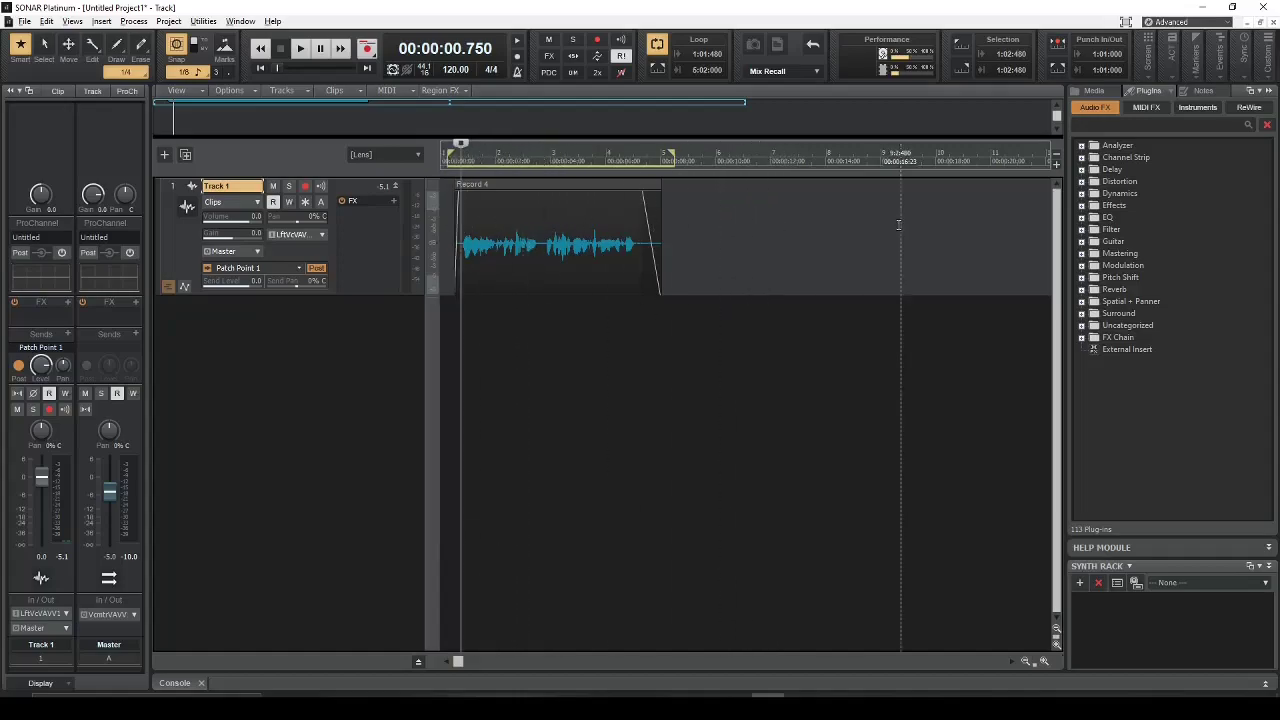
{"action": "right_click", "coordinate": [365, 222]}
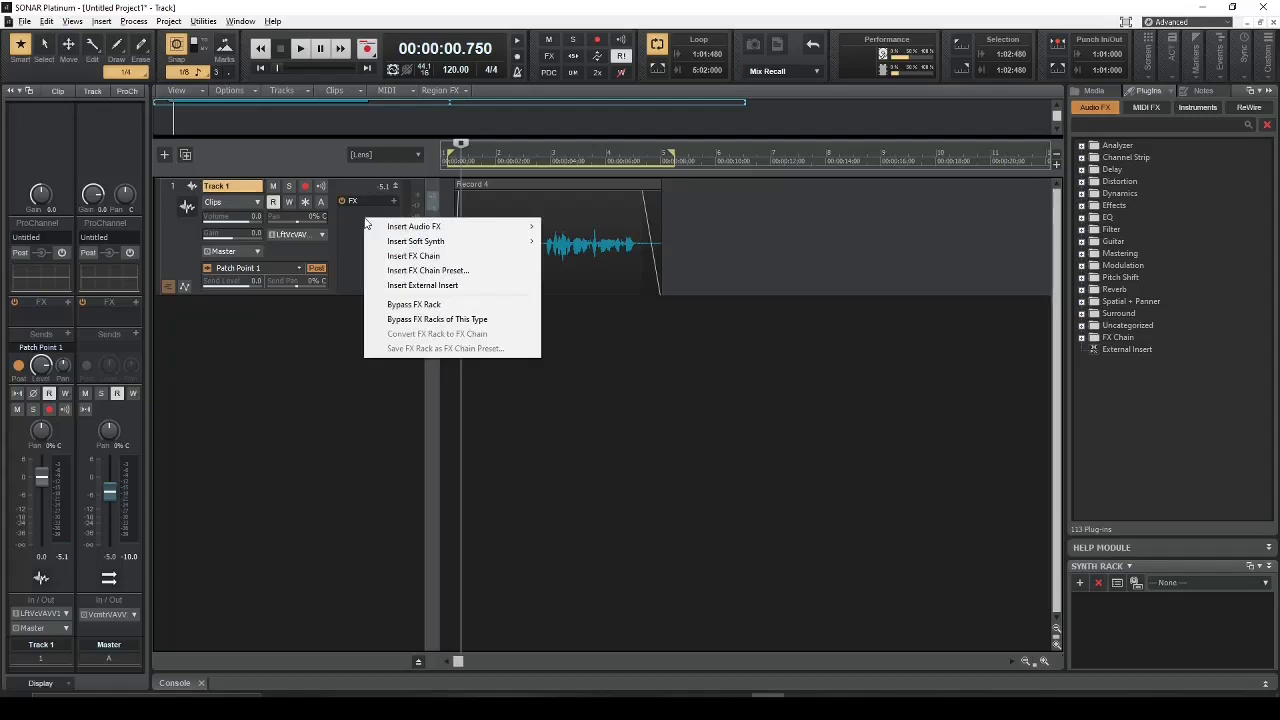
{"action": "mouse_move", "coordinate": [441, 247]}
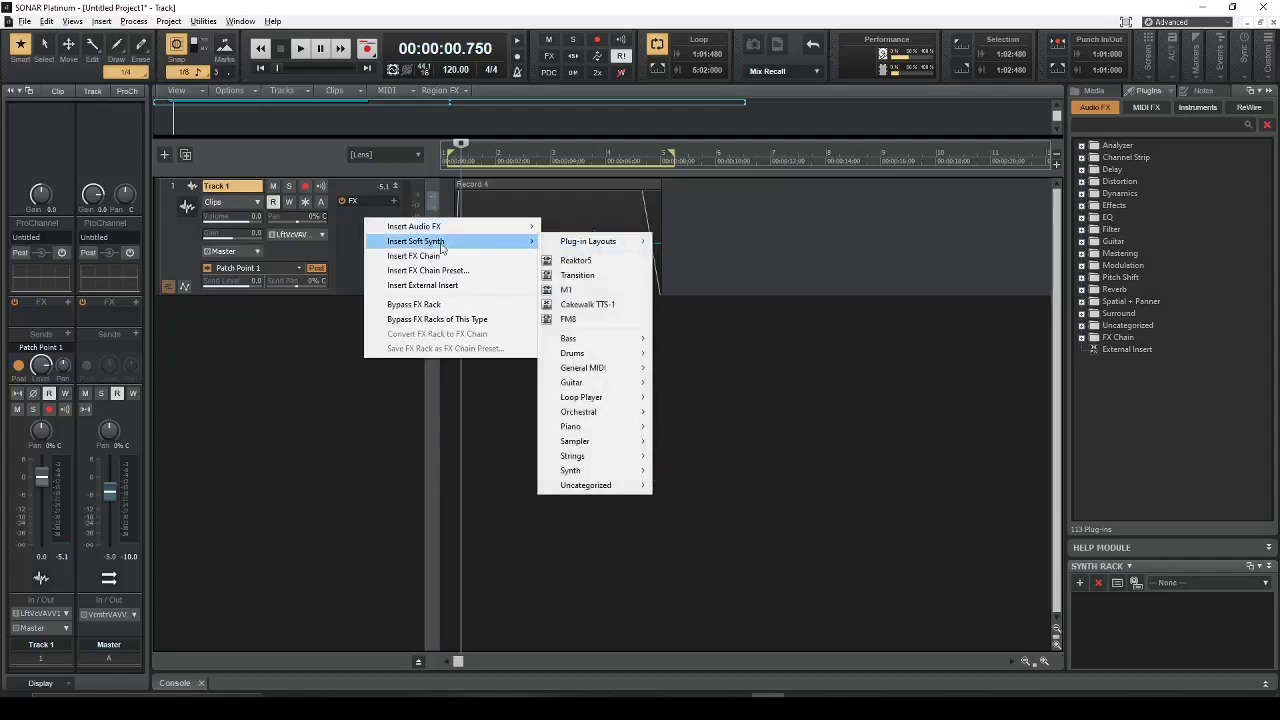
{"action": "left_click", "coordinate": [604, 260]}
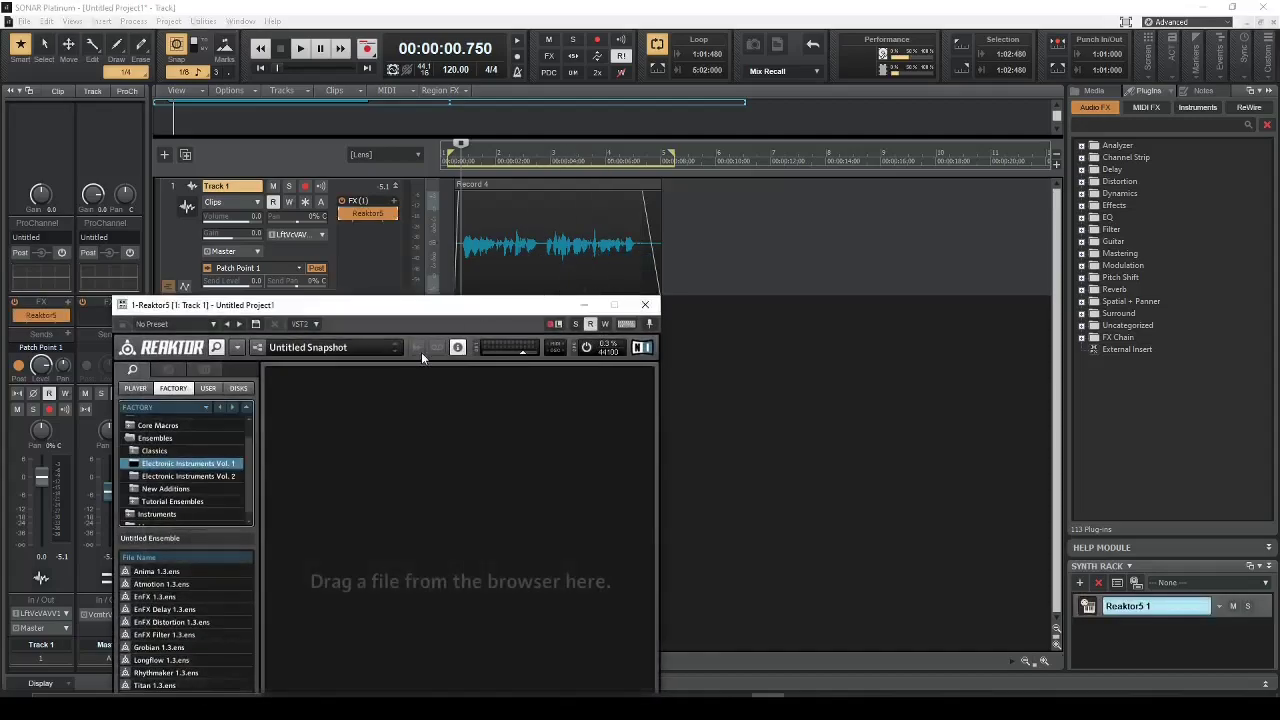
Load the Razor ensemble into Reaktor5 from the Player list and open its preset banks.
{"action": "left_click_drag", "start_coordinate": [465, 311], "coordinate": [888, 100]}
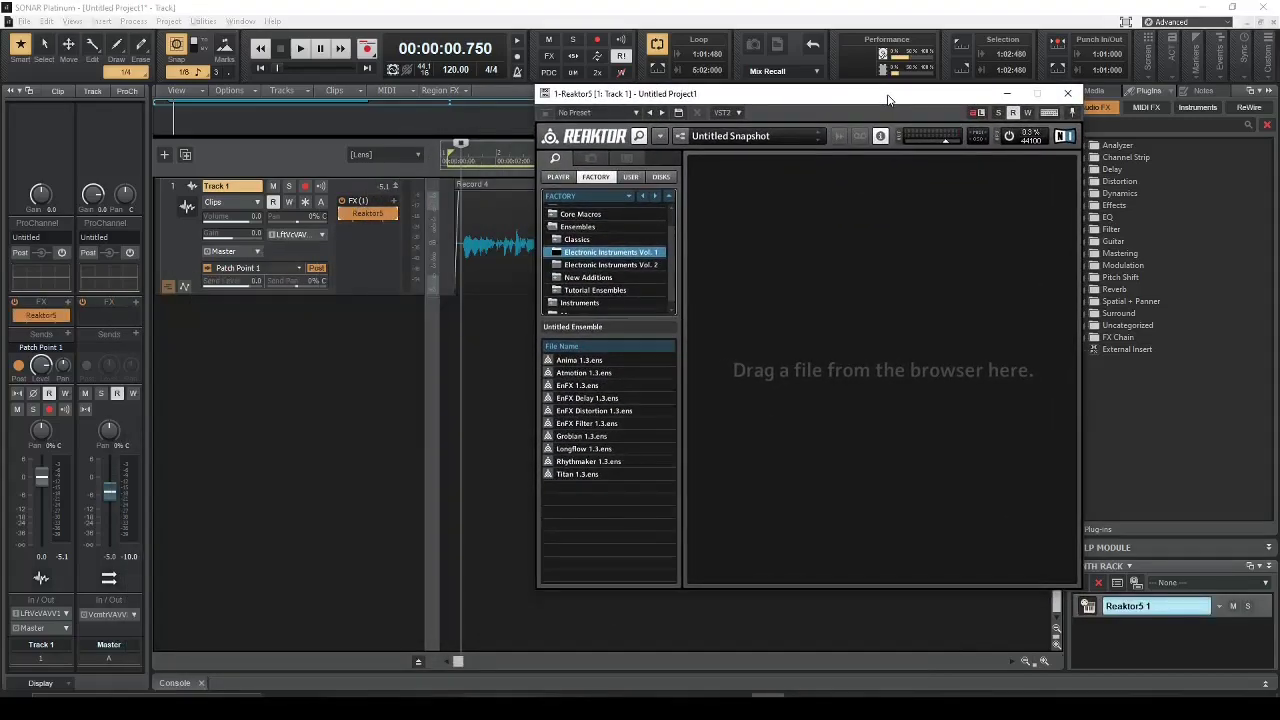
{"action": "left_click", "coordinate": [558, 177]}
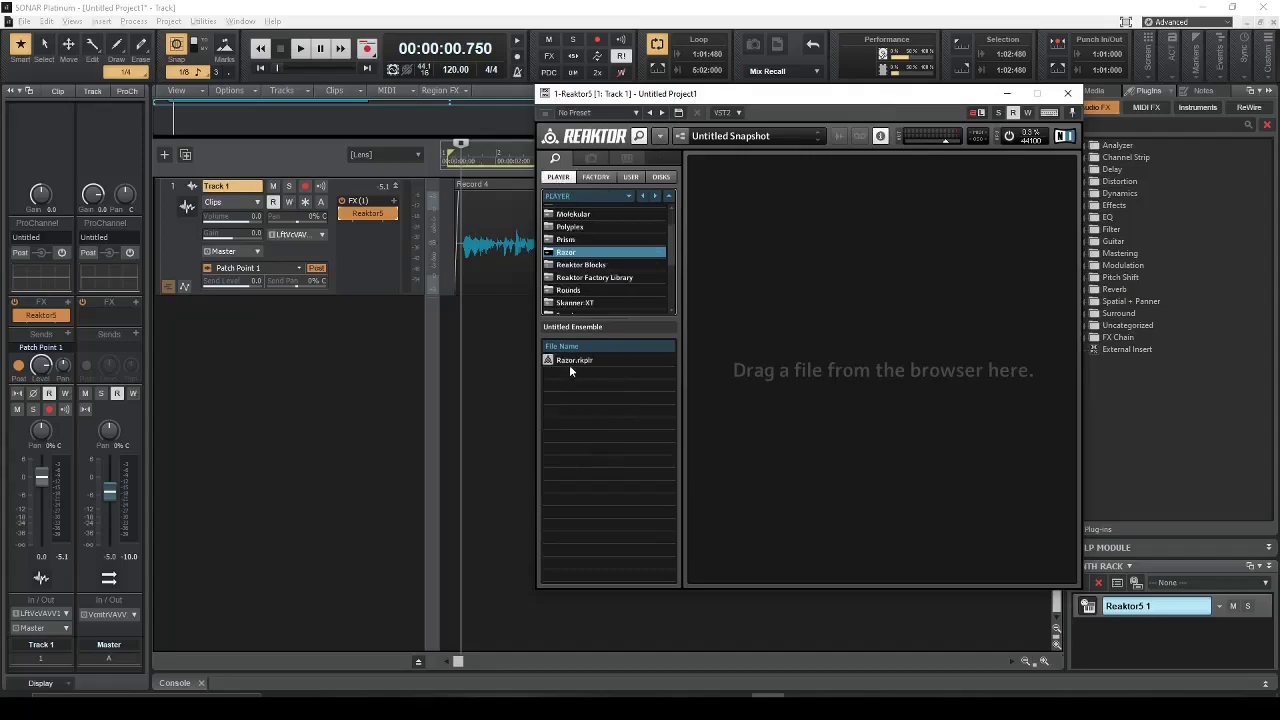
{"action": "left_click_drag", "start_coordinate": [570, 366], "coordinate": [794, 310]}
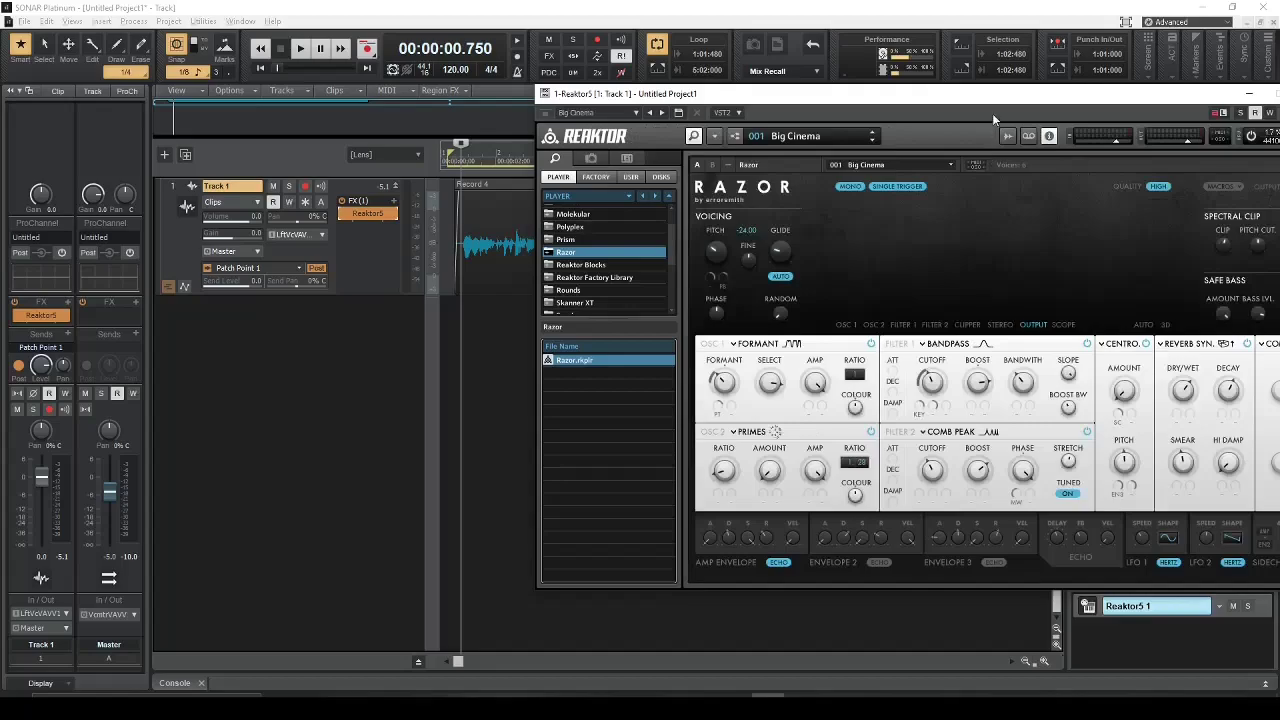
{"action": "left_click_drag", "start_coordinate": [993, 97], "coordinate": [859, 117]}
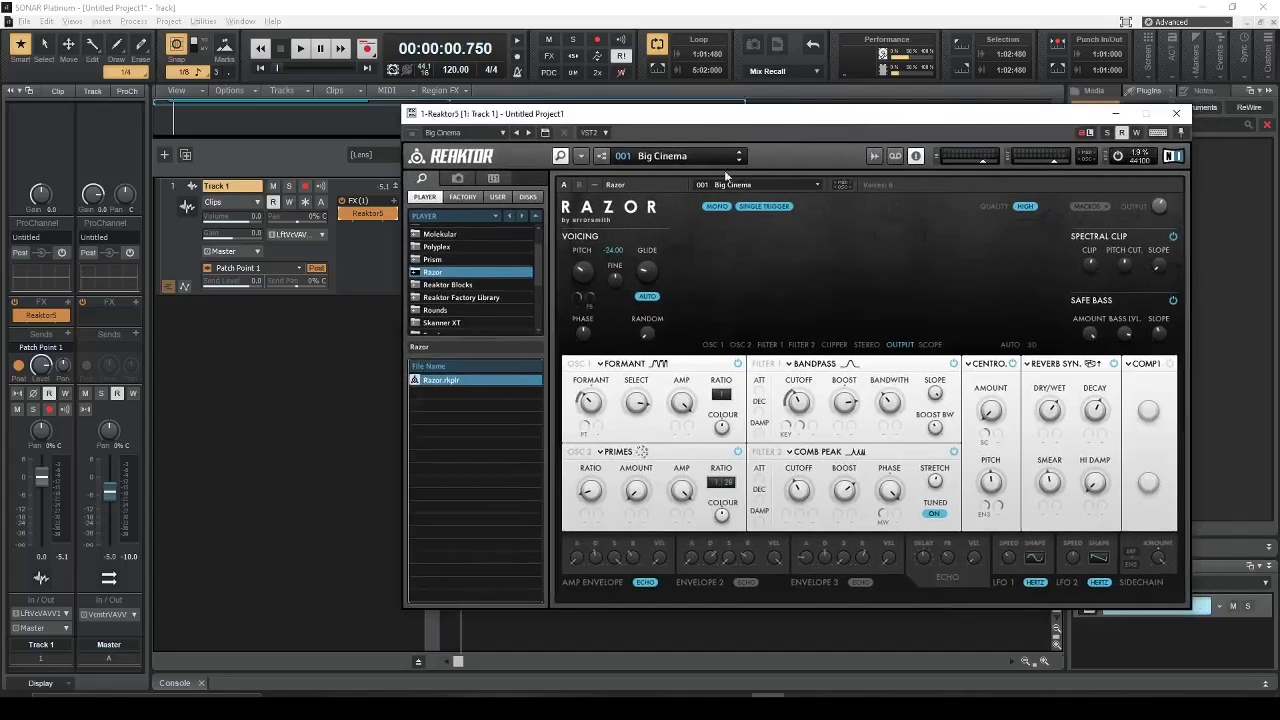
{"action": "left_click", "coordinate": [721, 163]}
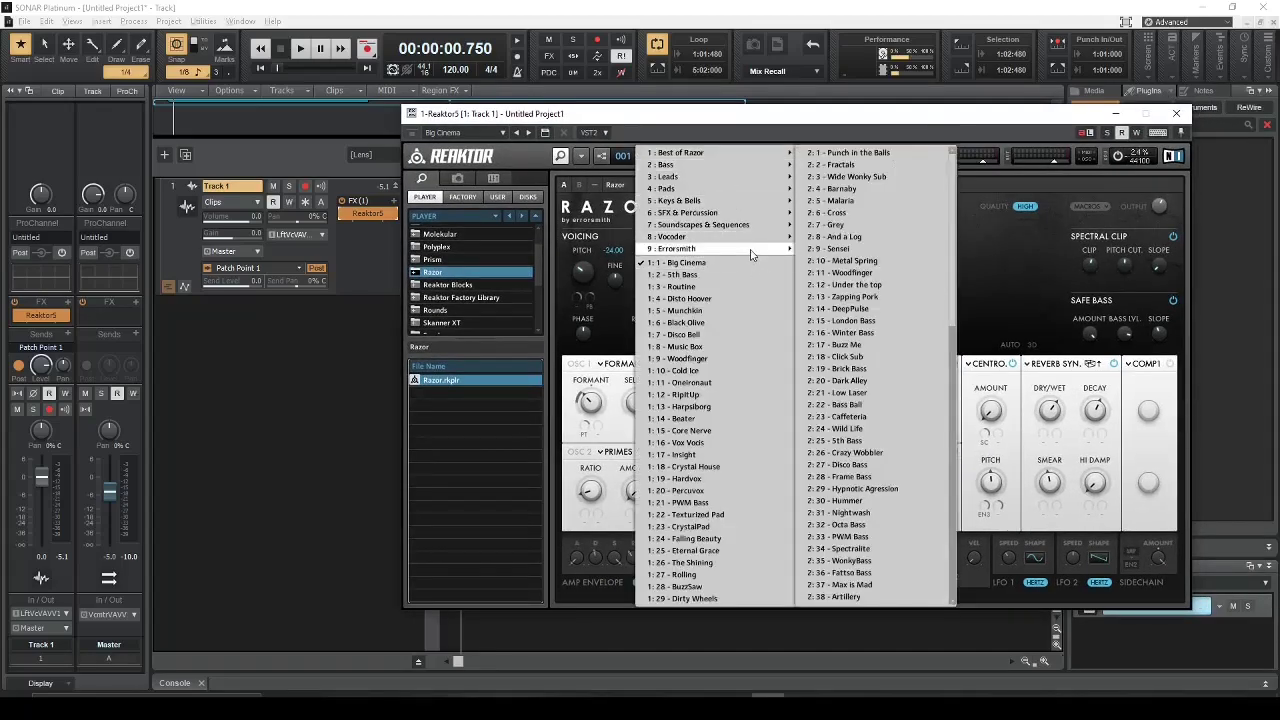
{"action": "mouse_move", "coordinate": [751, 244]}
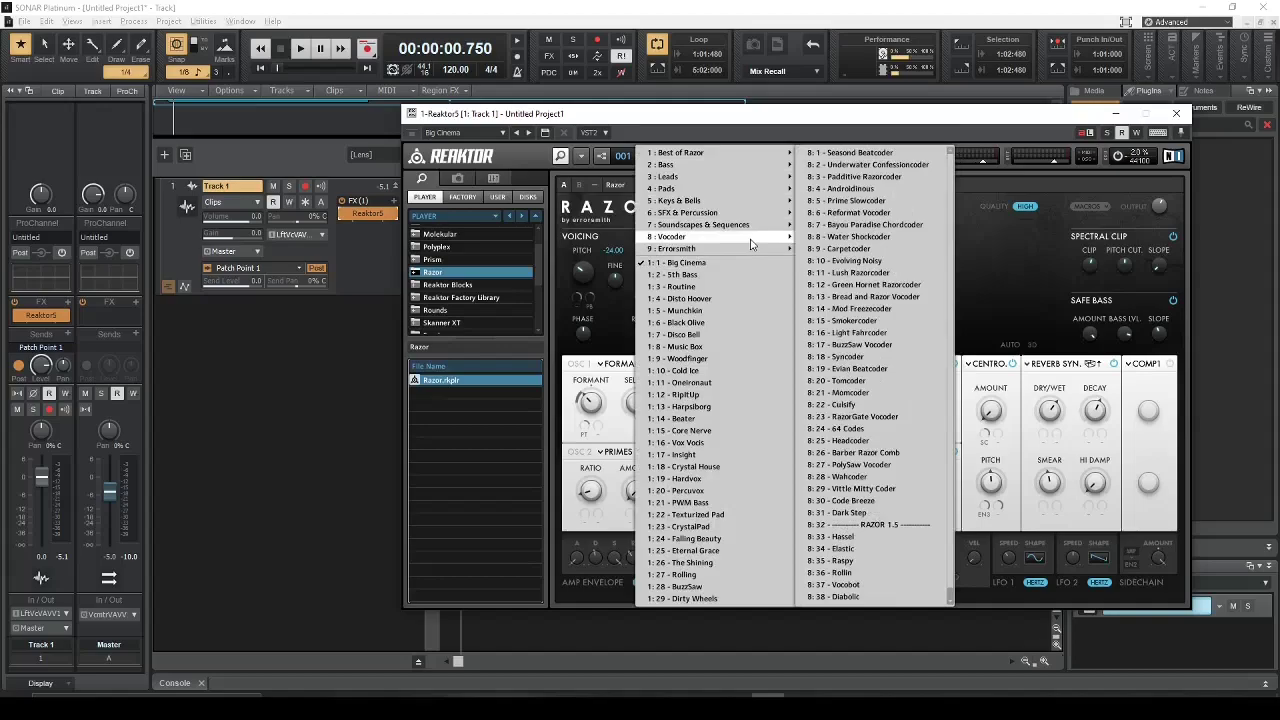
{"action": "left_click", "coordinate": [894, 320]}
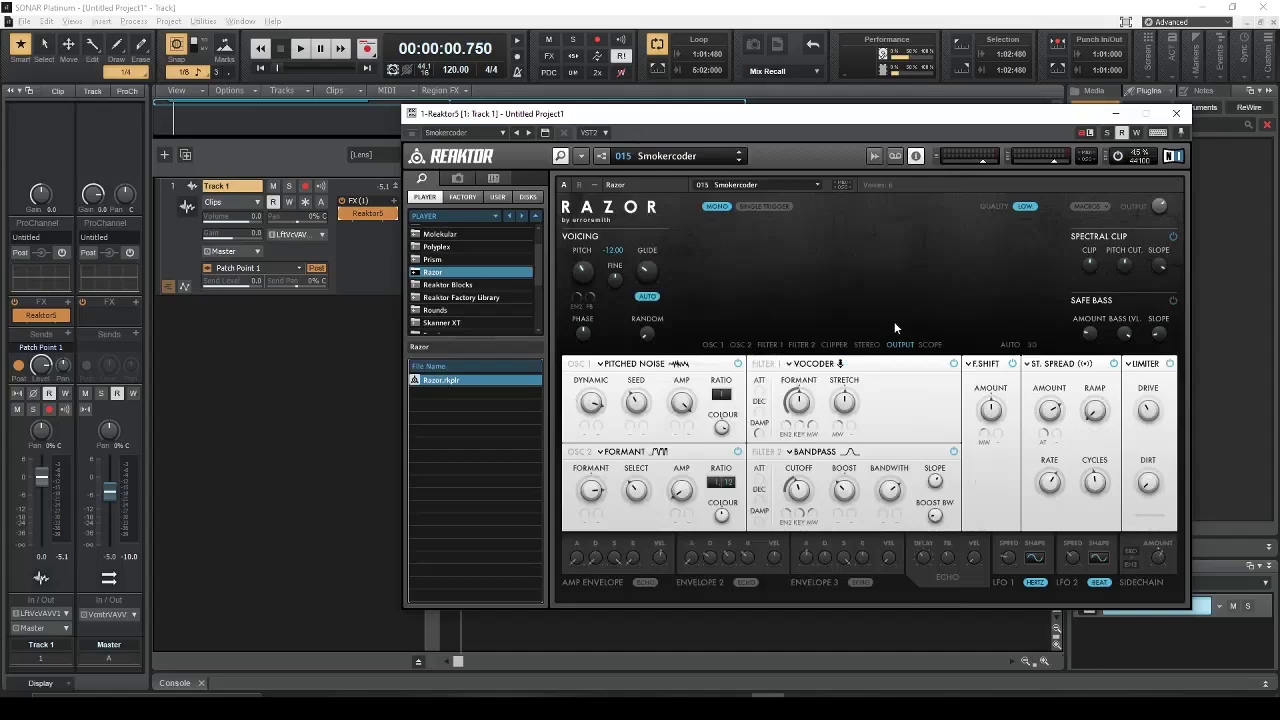
{"action": "left_click_drag", "start_coordinate": [839, 139], "coordinate": [967, 107]}
{"action": "key", "text": "space"}
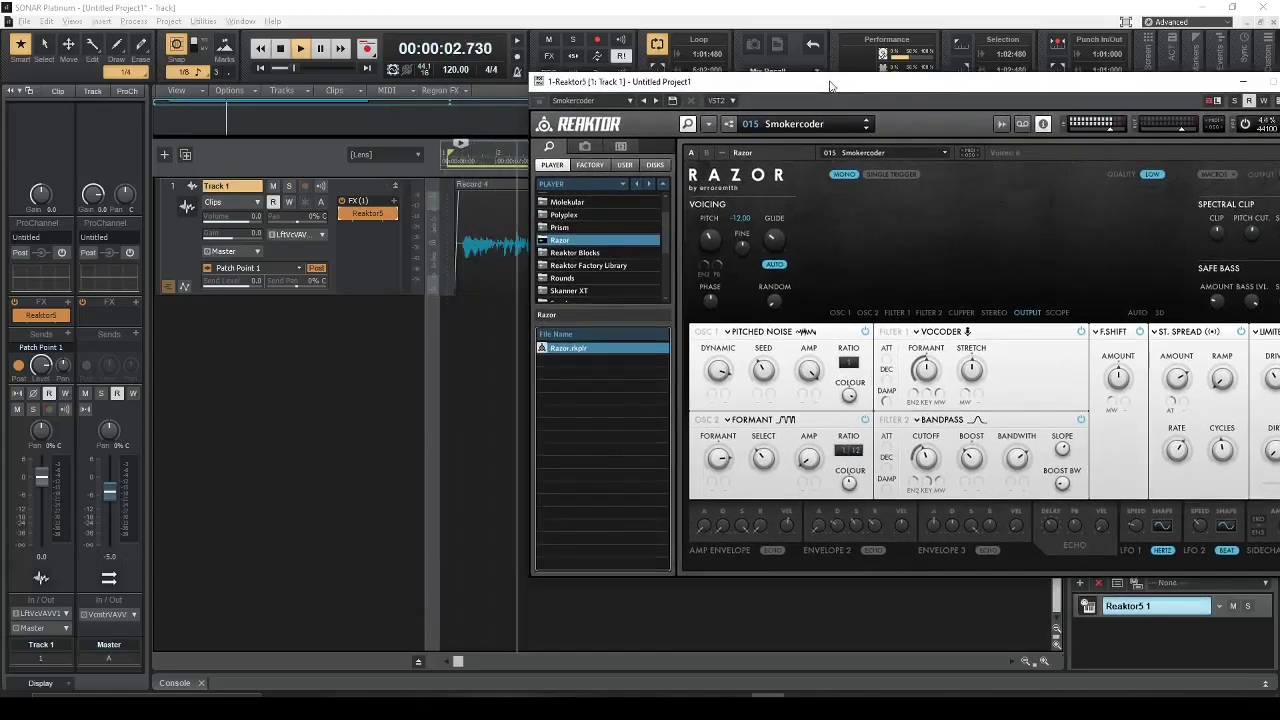
{"action": "left_click_drag", "start_coordinate": [829, 86], "coordinate": [555, 211]}
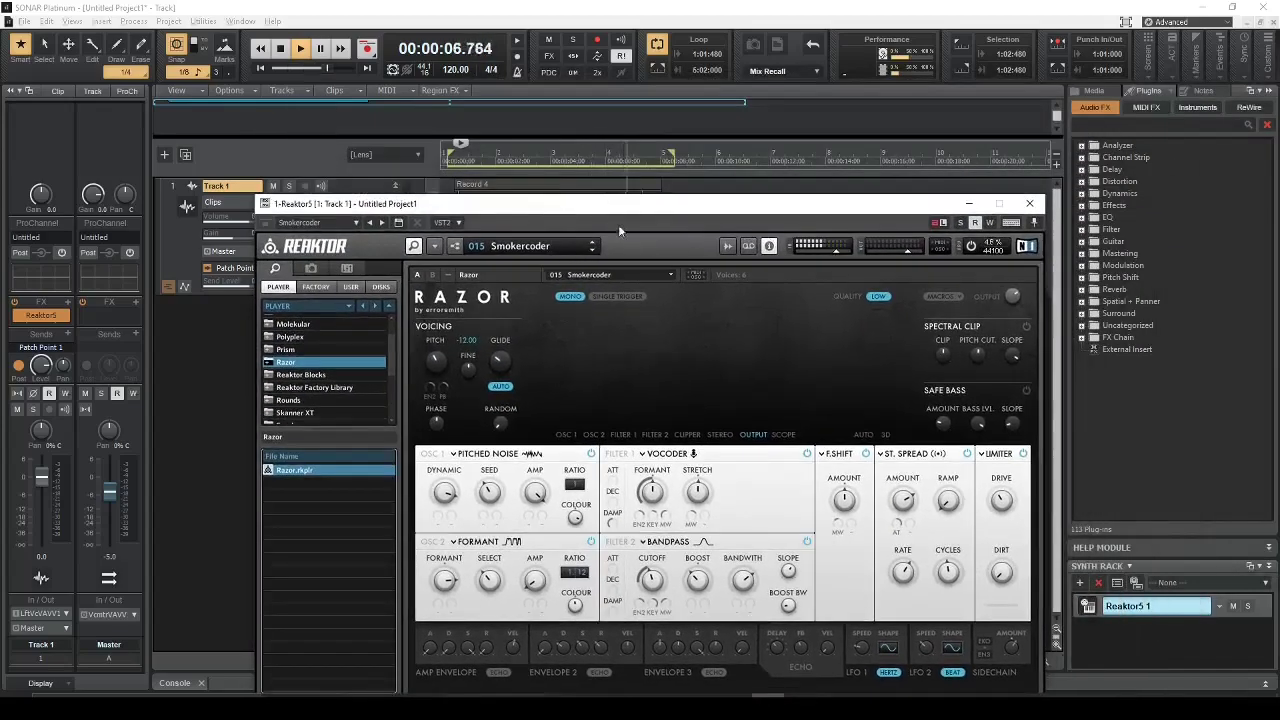
{"action": "key", "text": "space"}
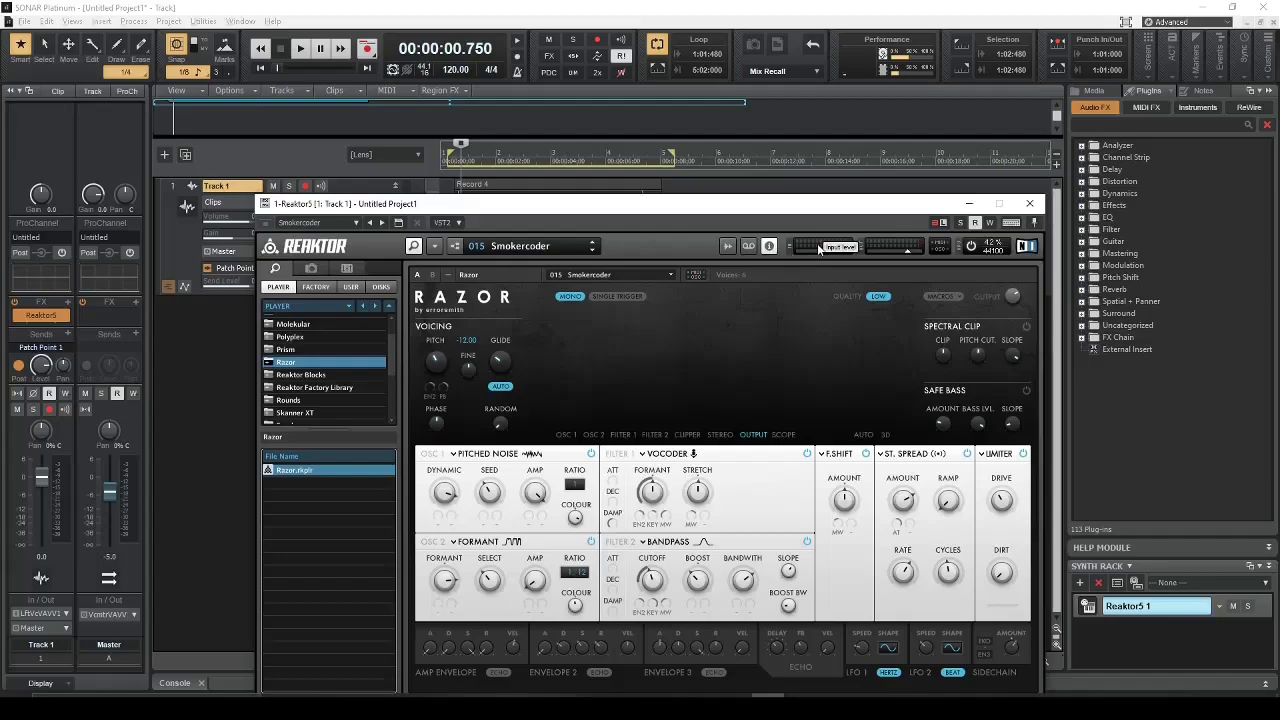
{"action": "left_click_drag", "start_coordinate": [812, 210], "coordinate": [812, 106]}
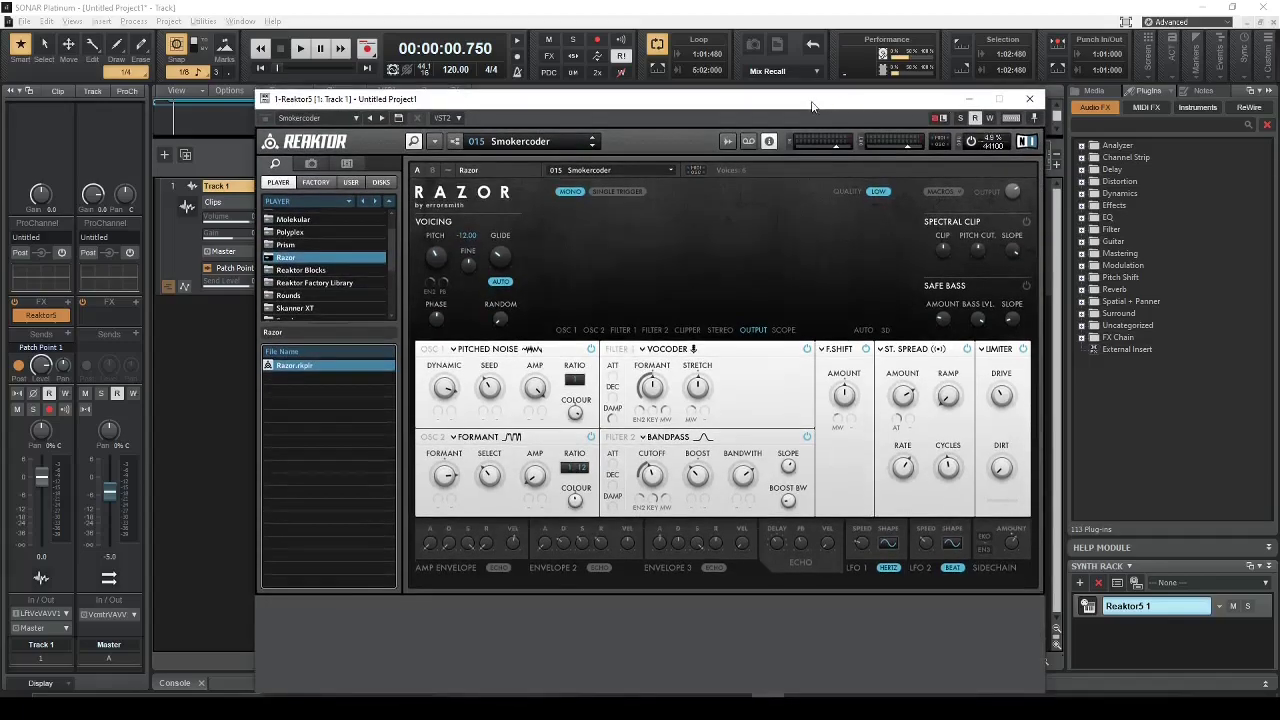
{"action": "left_click_drag", "start_coordinate": [713, 103], "coordinate": [928, 80]}
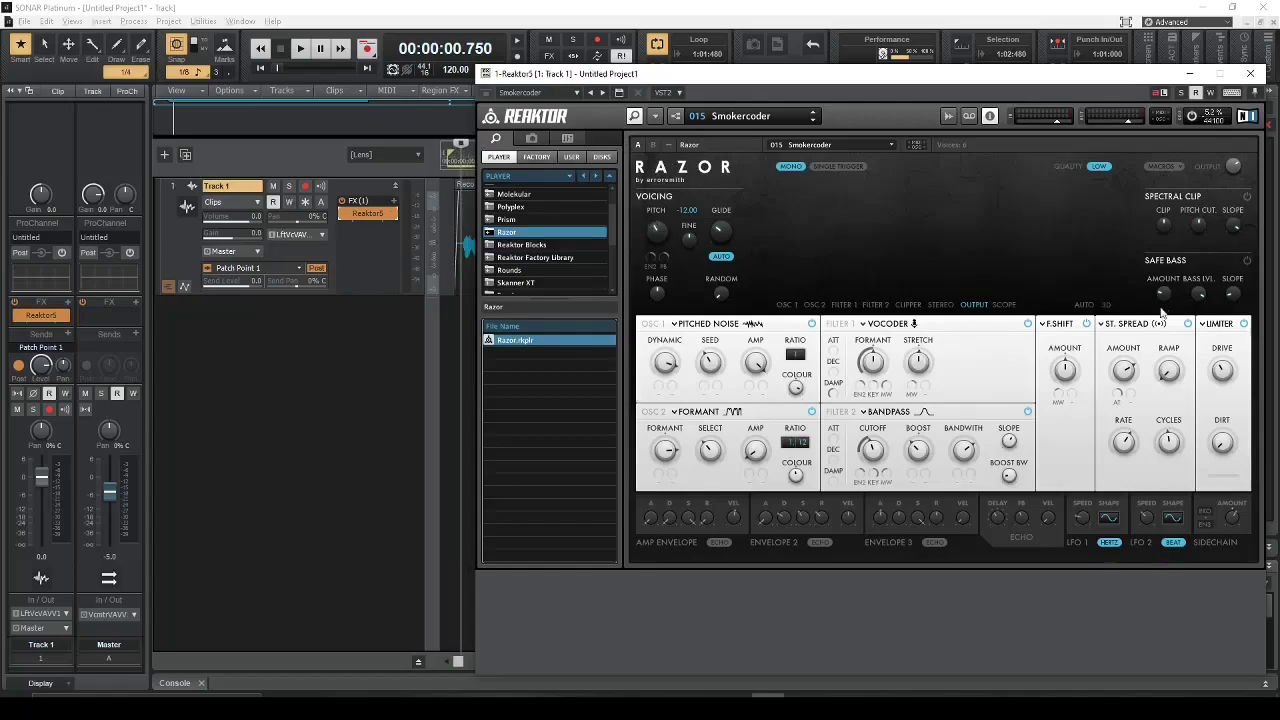
Add MIDI Track 2, enlarge it, keep its output on 1-Reaktor5 1, and start playback.
{"action": "right_click", "coordinate": [265, 374]}
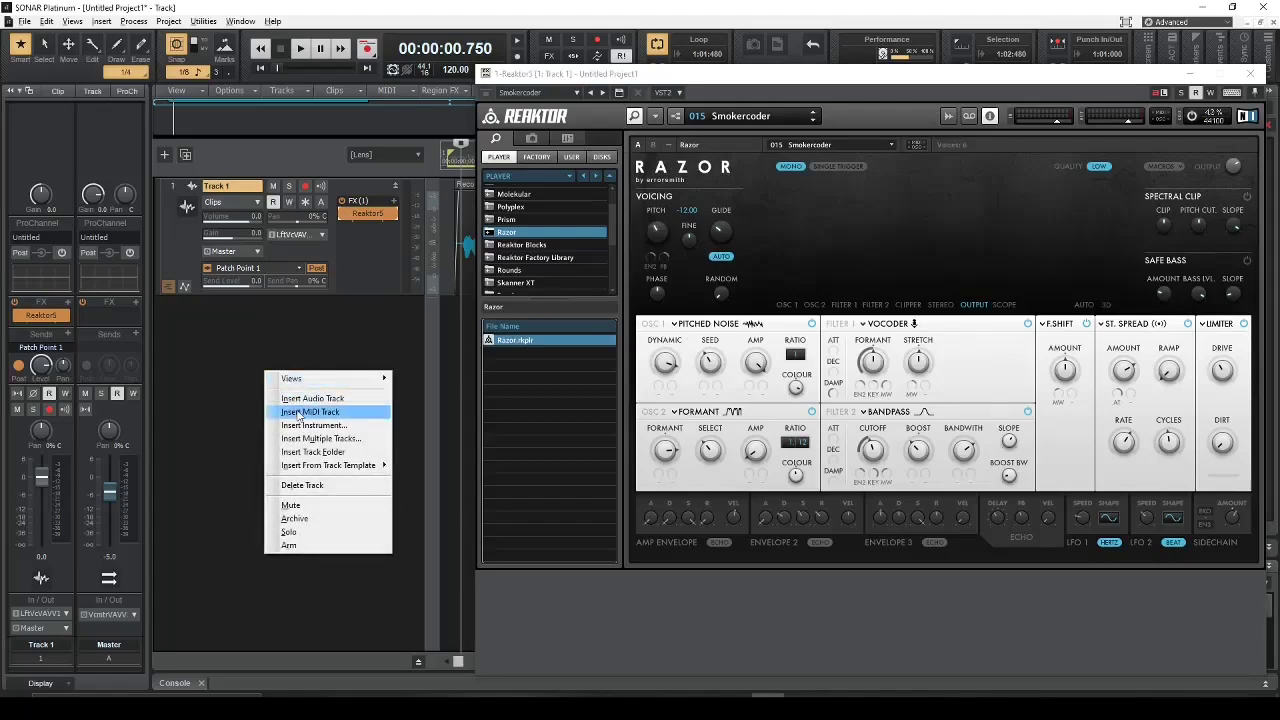
{"action": "left_click", "coordinate": [295, 406]}
{"action": "left_click", "coordinate": [396, 305]}
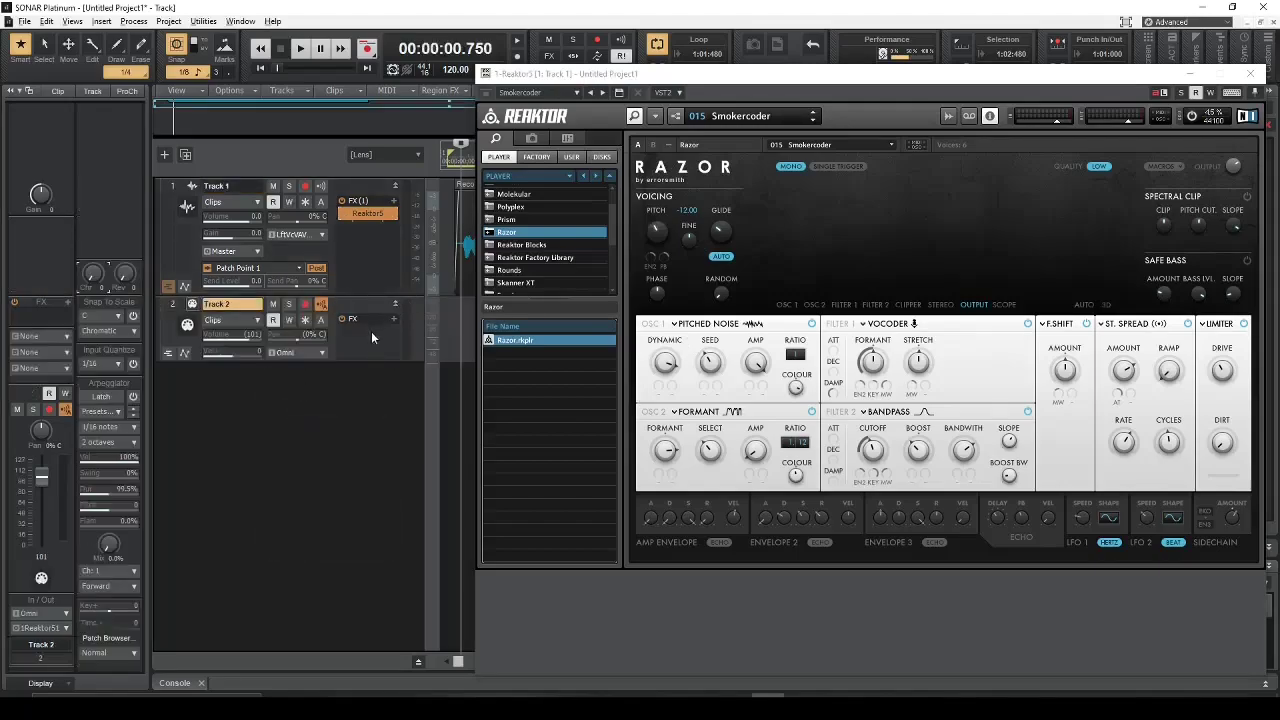
{"action": "left_click_drag", "start_coordinate": [371, 361], "coordinate": [371, 482]}
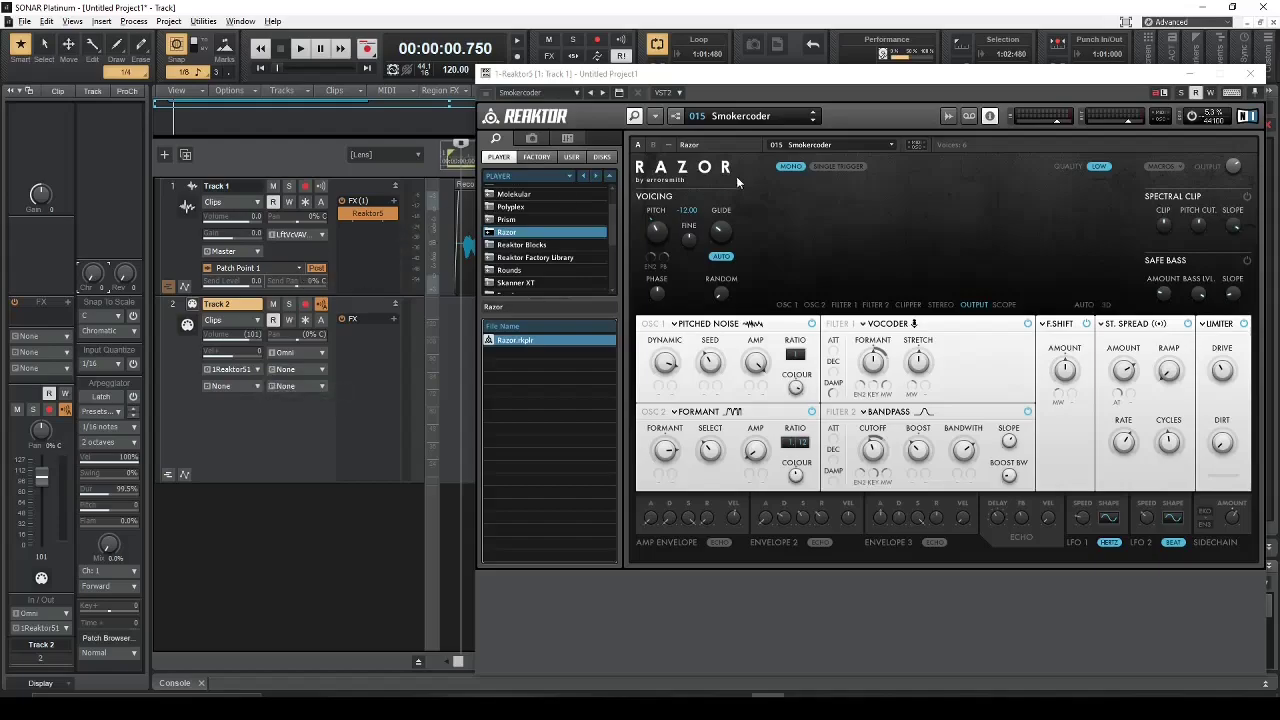
{"action": "left_click", "coordinate": [256, 369]}
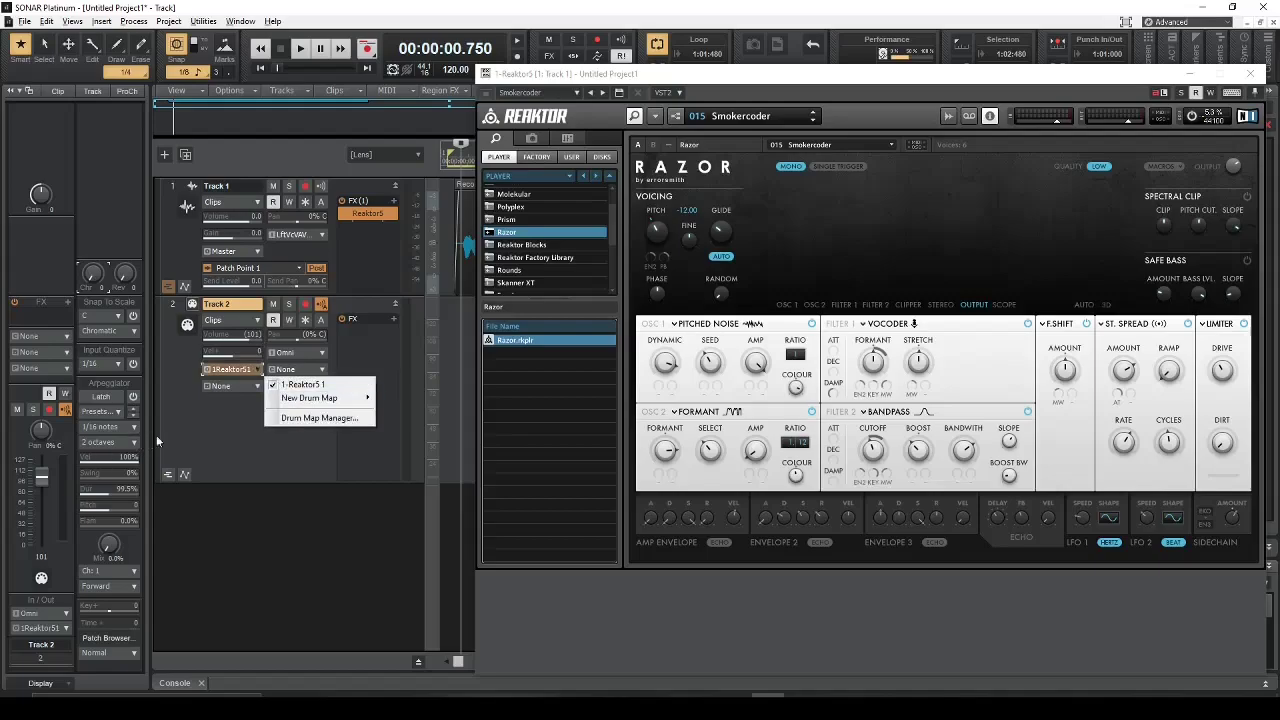
{"action": "left_click", "coordinate": [206, 407]}
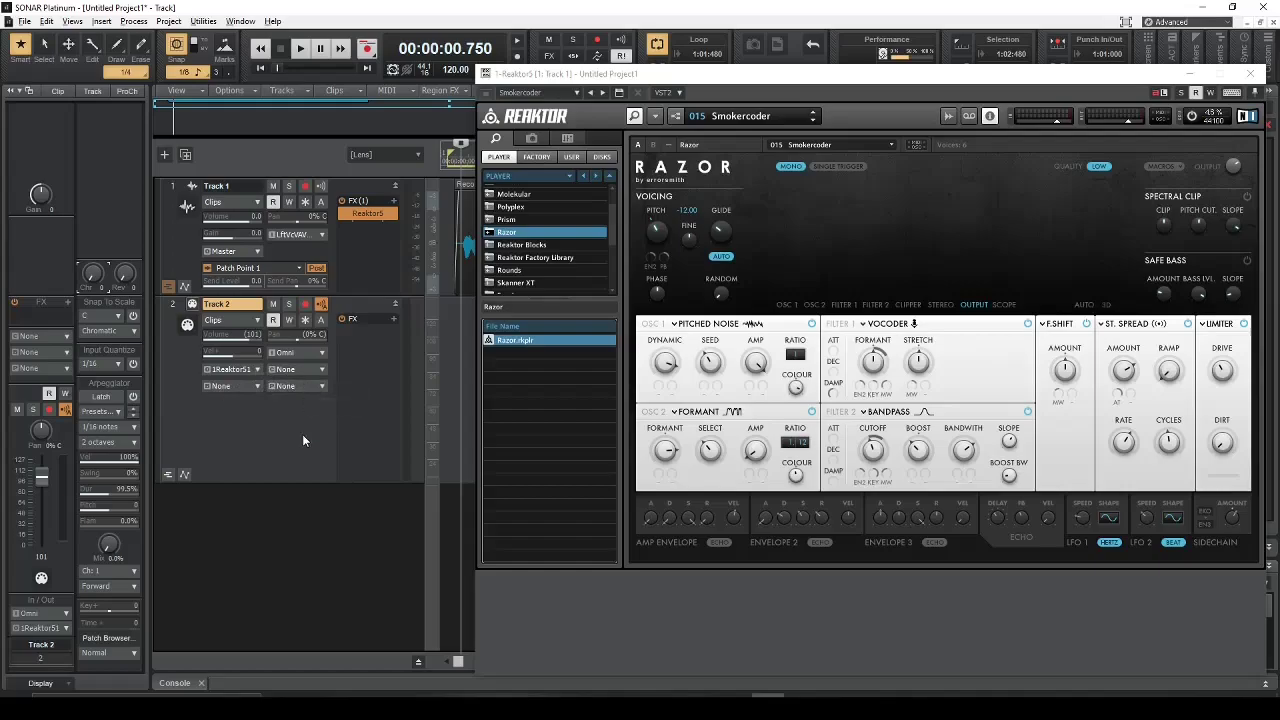
{"action": "key", "text": "space"}
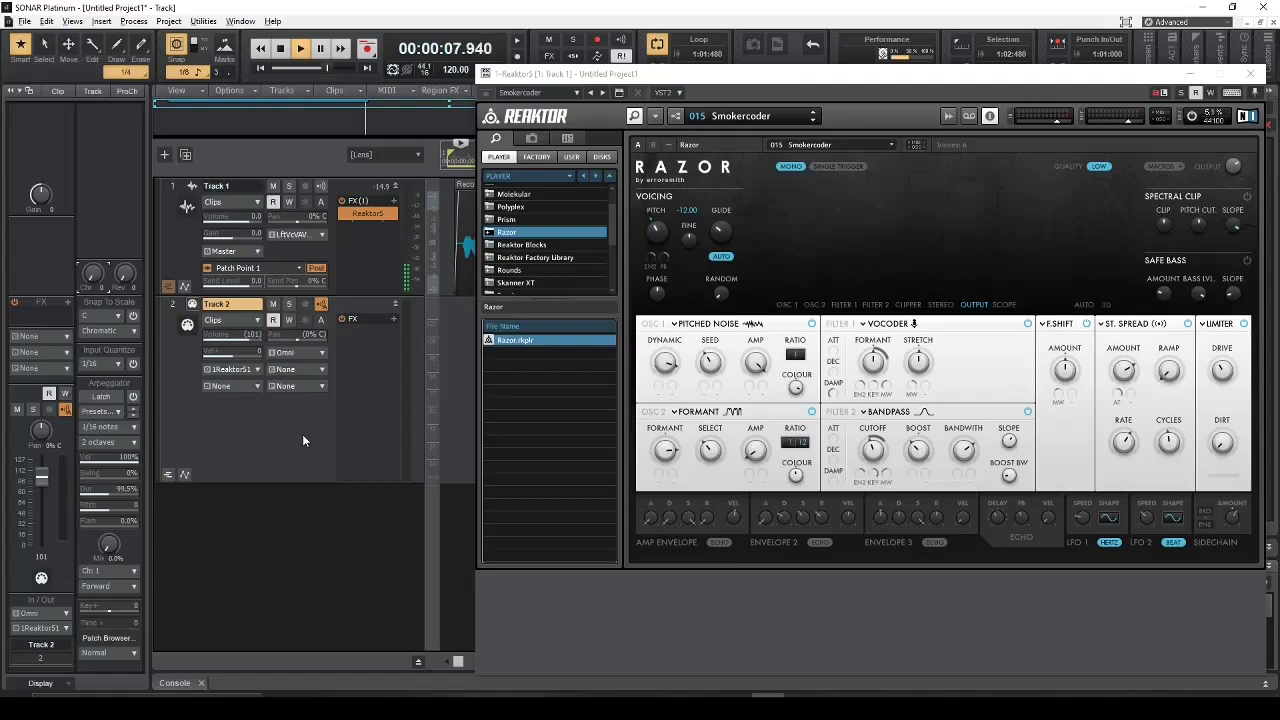
Stop playback, move the Reaktor window off the vocal clip, and cancel the Patch Browser.
{"action": "key", "text": "space"}
{"action": "left_click_drag", "start_coordinate": [560, 73], "coordinate": [640, 345]}
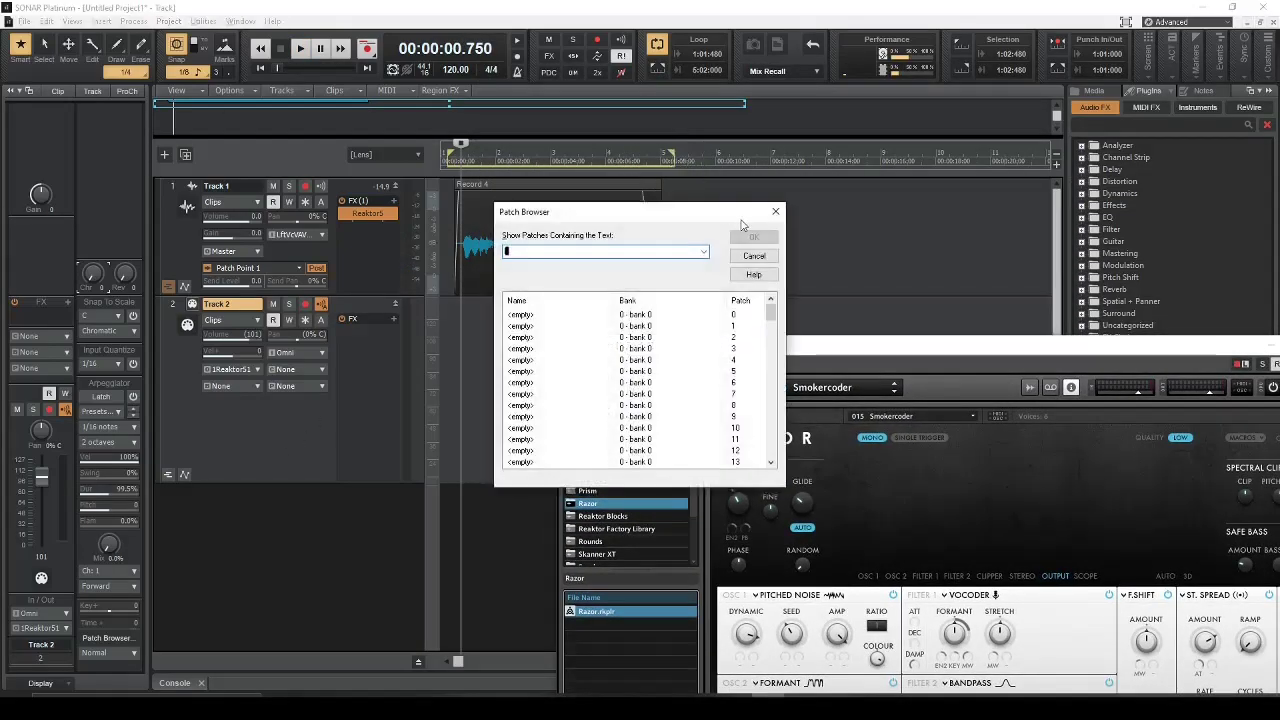
{"action": "left_click", "coordinate": [753, 258]}
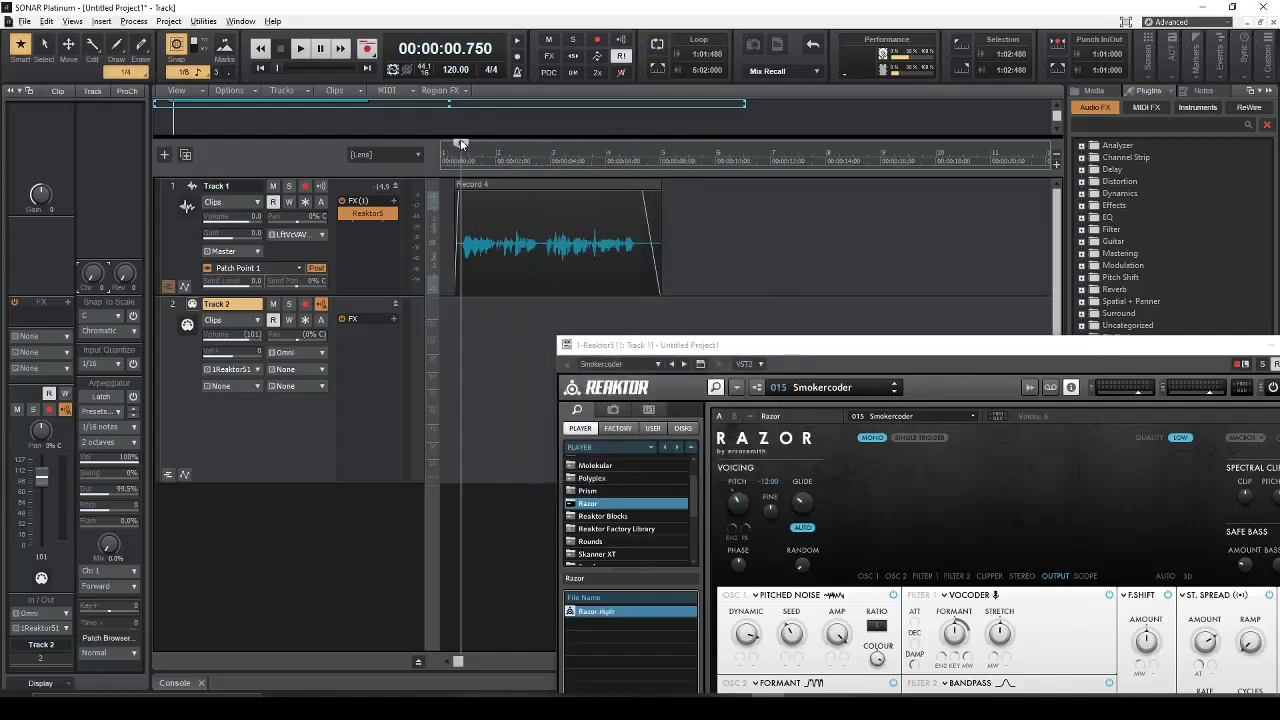
Loop 1:02:000 to 4:04:000, play the loop, and centre the Reaktor window.
{"action": "mouse_move", "coordinate": [460, 160]}
{"action": "left_mouse_down"}
{"action": "mouse_move", "coordinate": [646, 157]}
{"action": "mouse_move", "coordinate": [645, 200]}
{"action": "mouse_move", "coordinate": [693, 283]}
{"action": "left_mouse_up"}
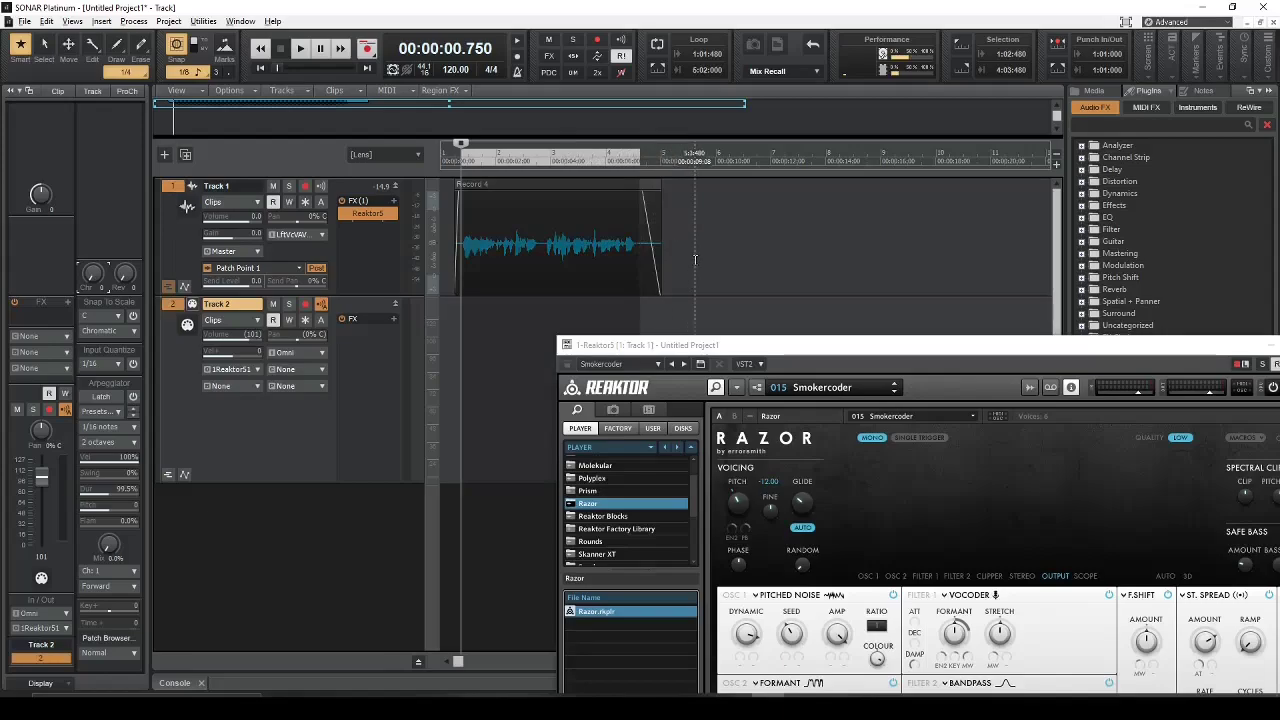
{"action": "key", "text": "l"}
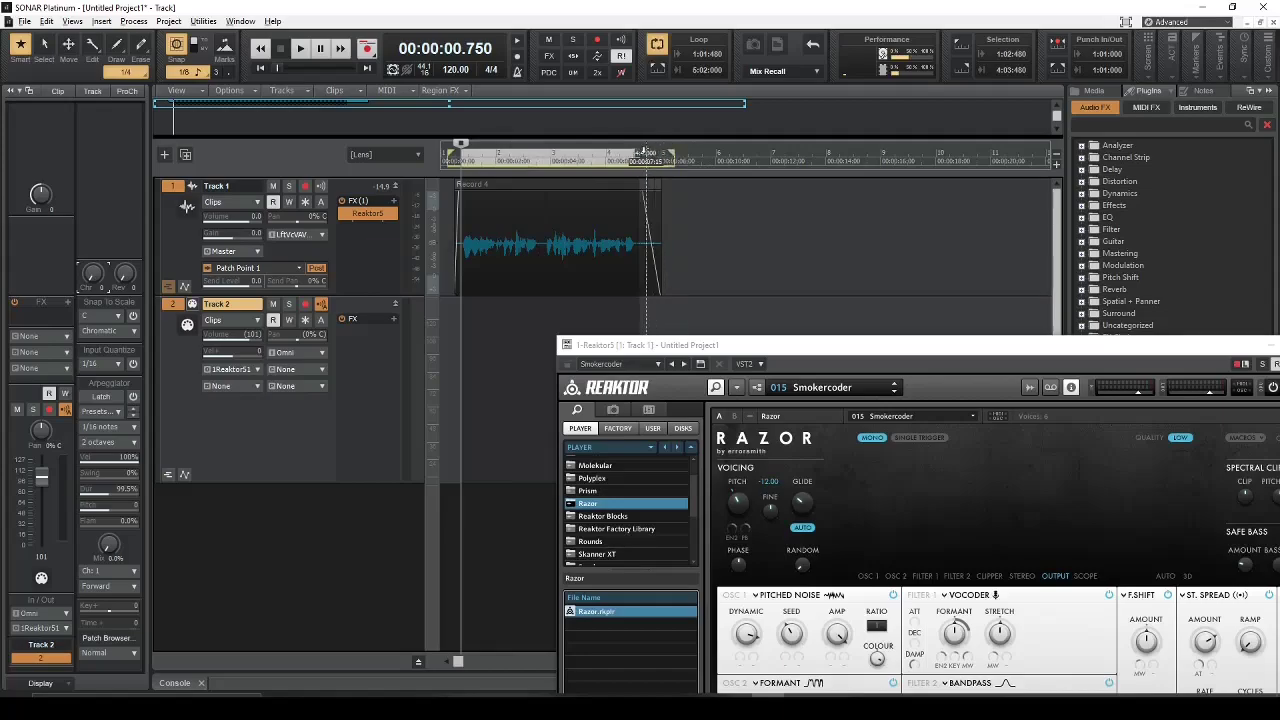
{"action": "left_click_drag", "start_coordinate": [664, 152], "coordinate": [642, 152]}
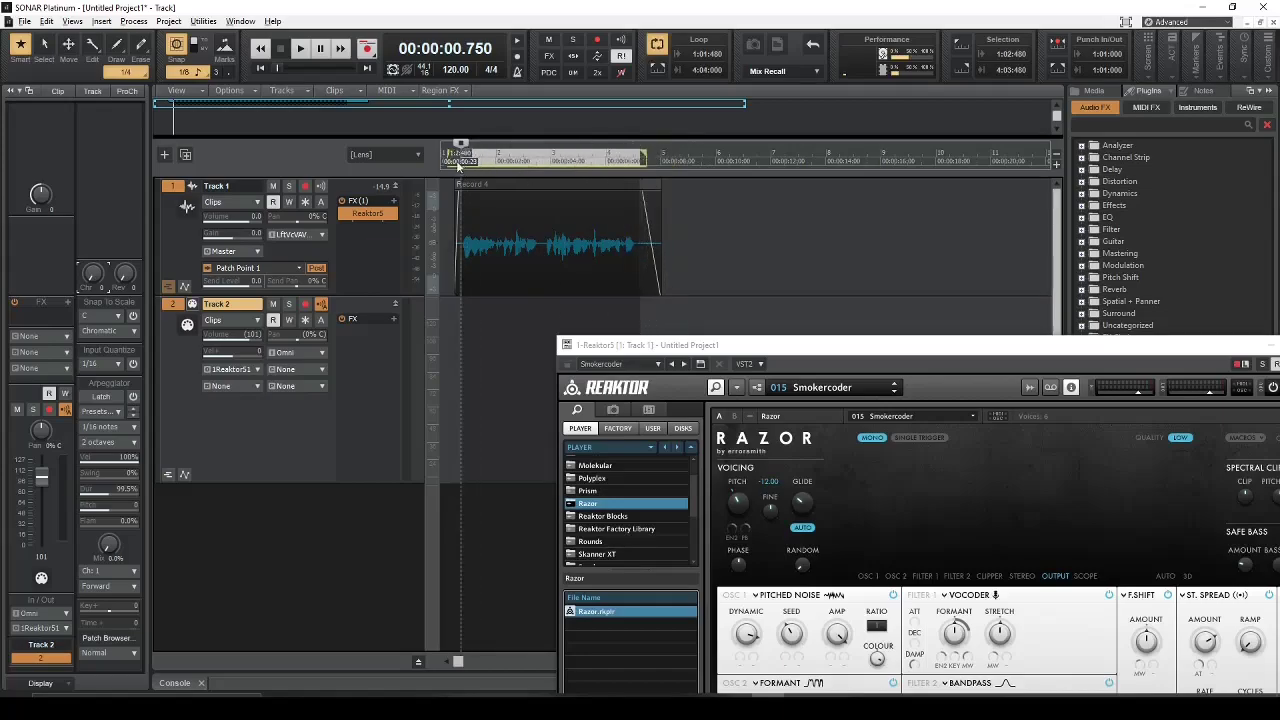
{"action": "left_click_drag", "start_coordinate": [455, 152], "coordinate": [458, 152]}
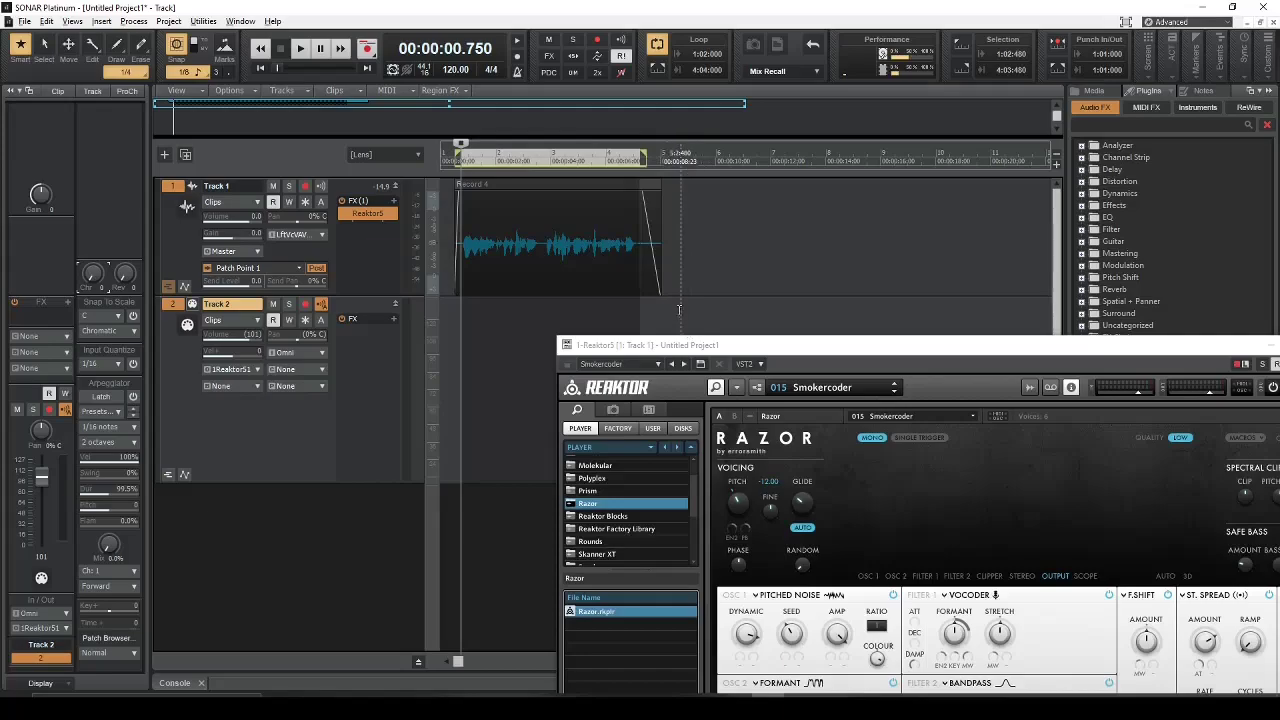
{"action": "key", "text": "space"}
{"action": "left_click_drag", "start_coordinate": [802, 350], "coordinate": [529, 105]}
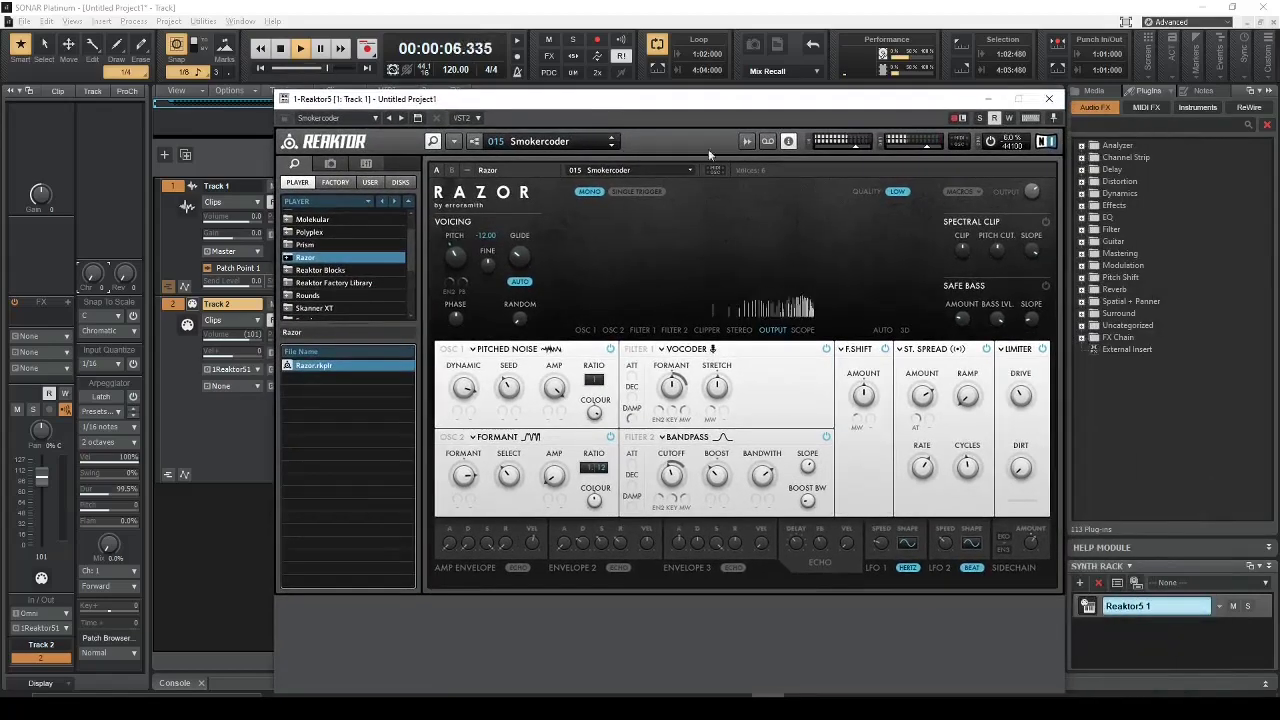
Try Seasond Beatcoder, Underwater Confessioncoder and Padditive Razorcoder, settle on Androidinous, then stop playback.
{"action": "left_click", "coordinate": [649, 168]}
{"action": "mouse_move", "coordinate": [669, 233]}
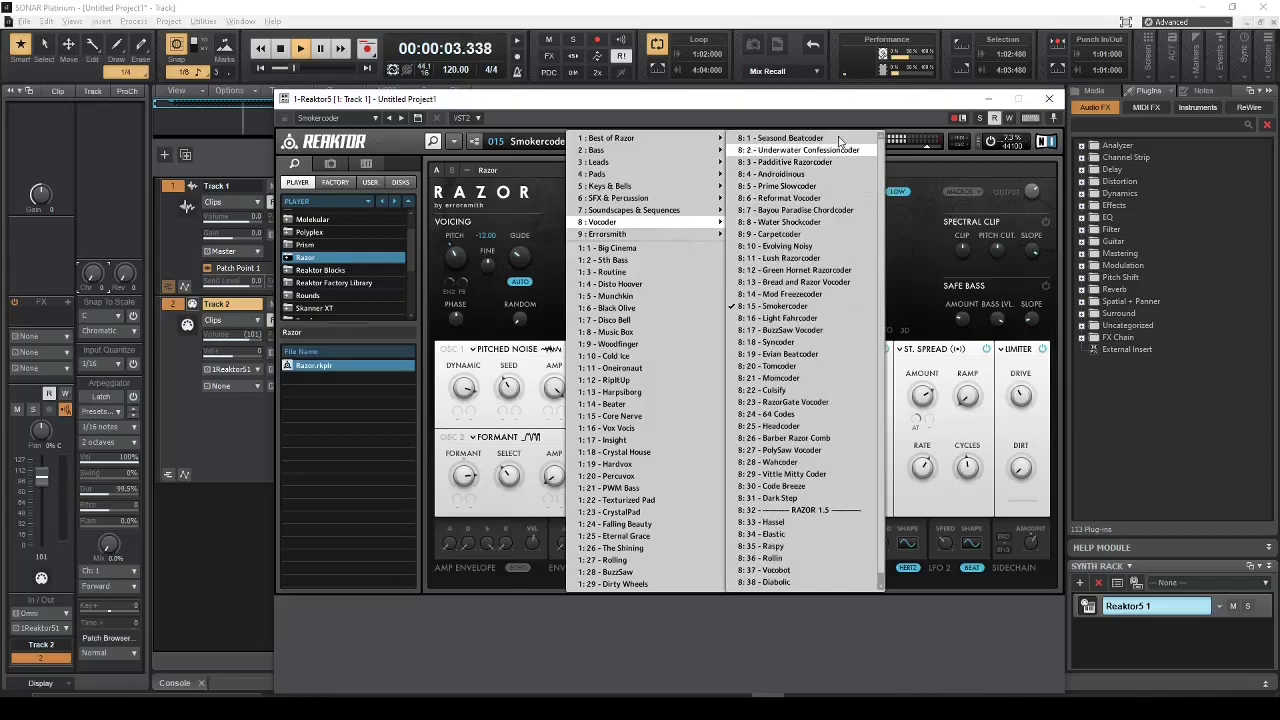
{"action": "left_click", "coordinate": [829, 141]}
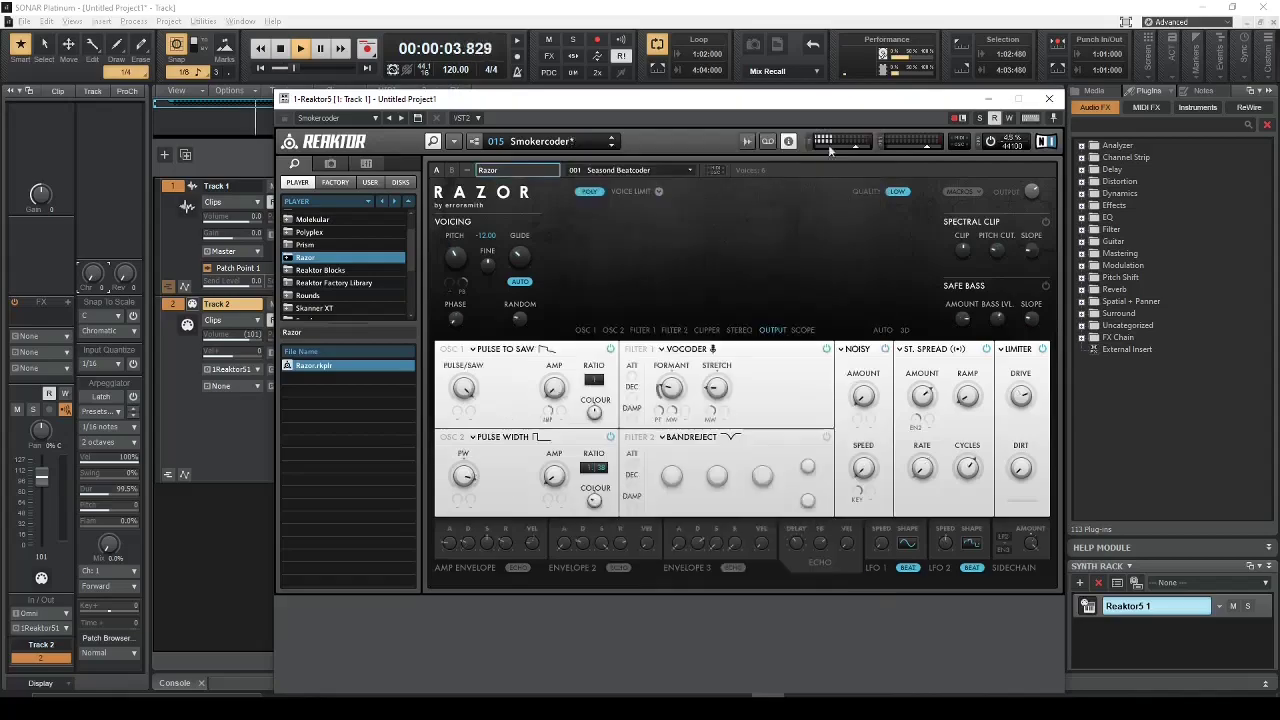
{"action": "left_click", "coordinate": [688, 170]}
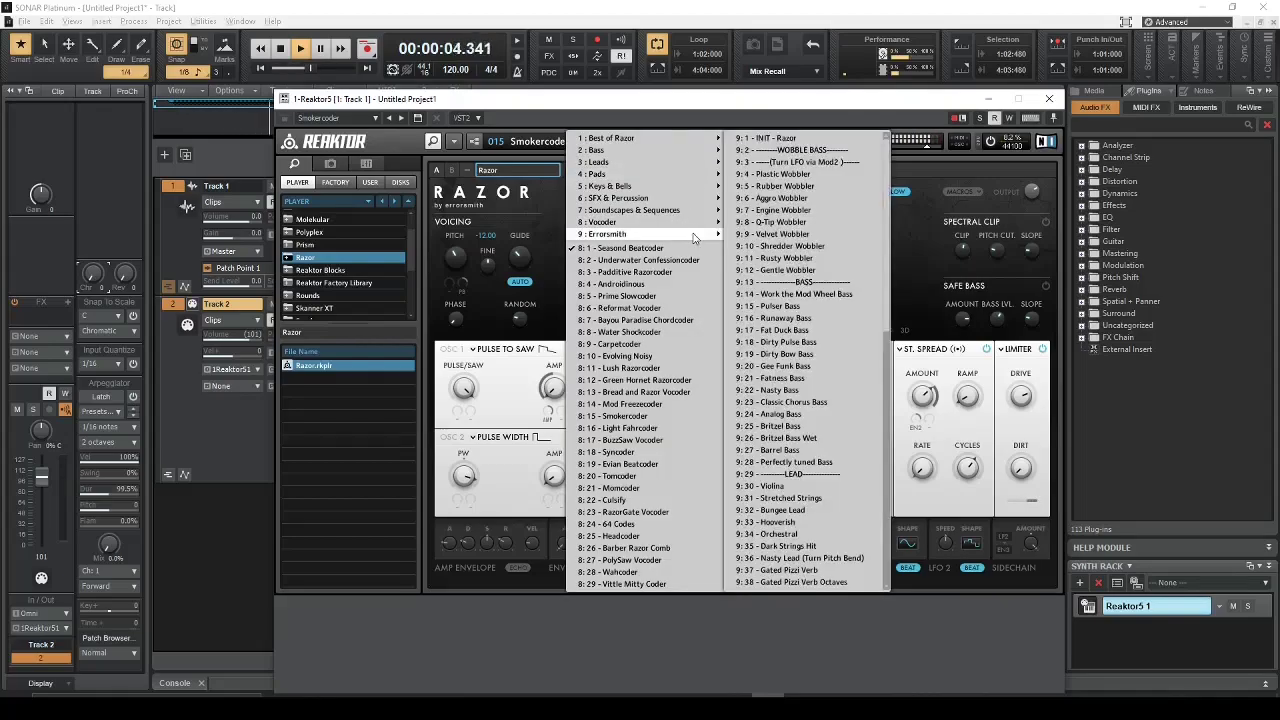
{"action": "left_click", "coordinate": [686, 262]}
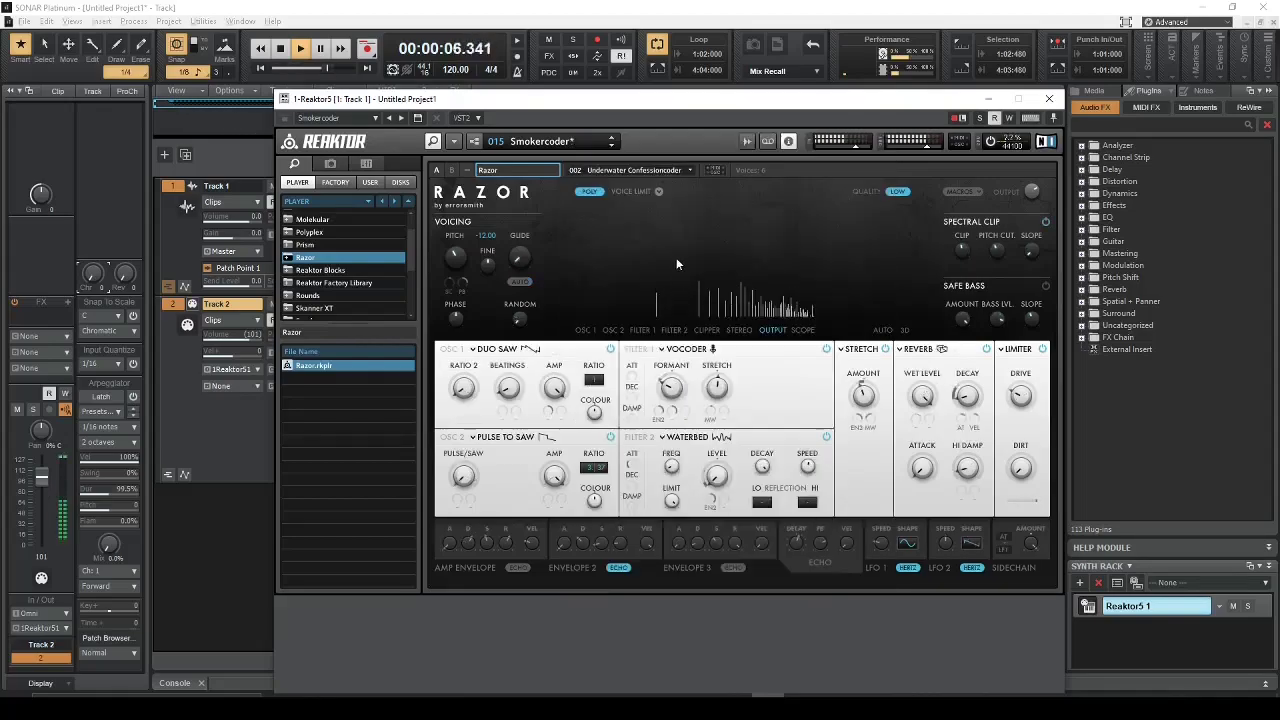
{"action": "left_click", "coordinate": [686, 170]}
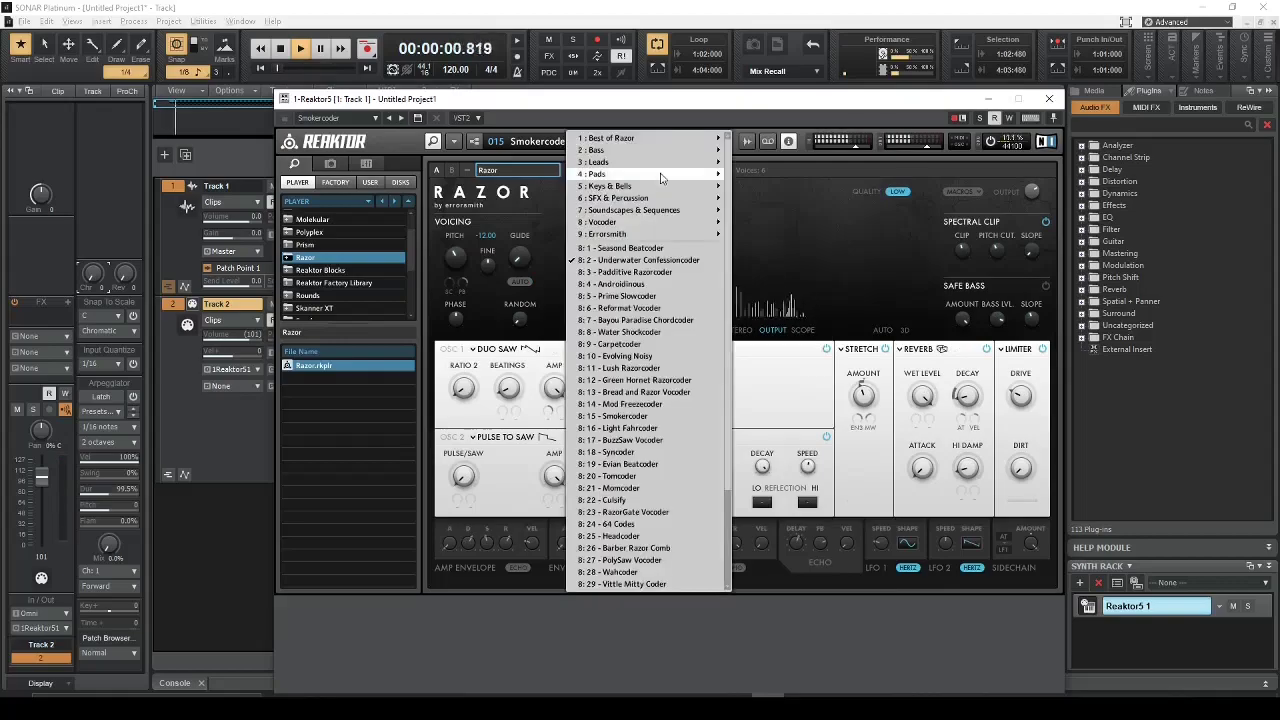
{"action": "left_click", "coordinate": [647, 274]}
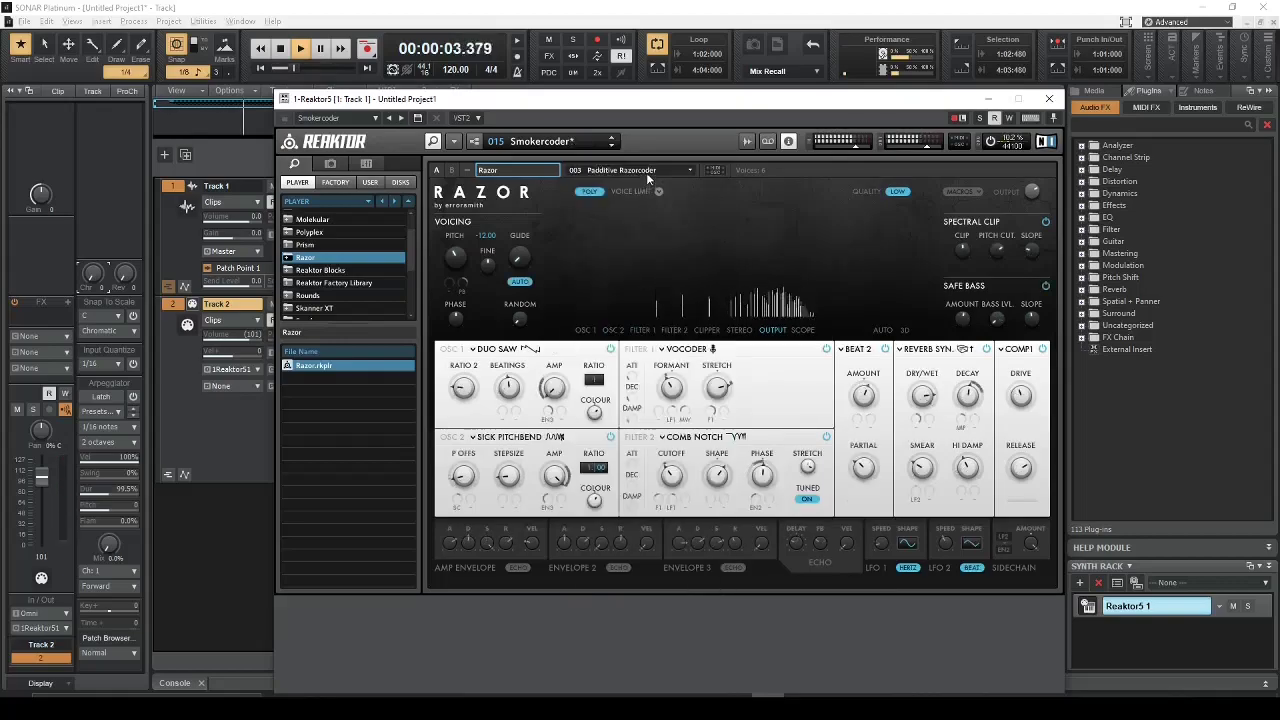
{"action": "left_click", "coordinate": [646, 172]}
{"action": "left_click", "coordinate": [646, 284]}
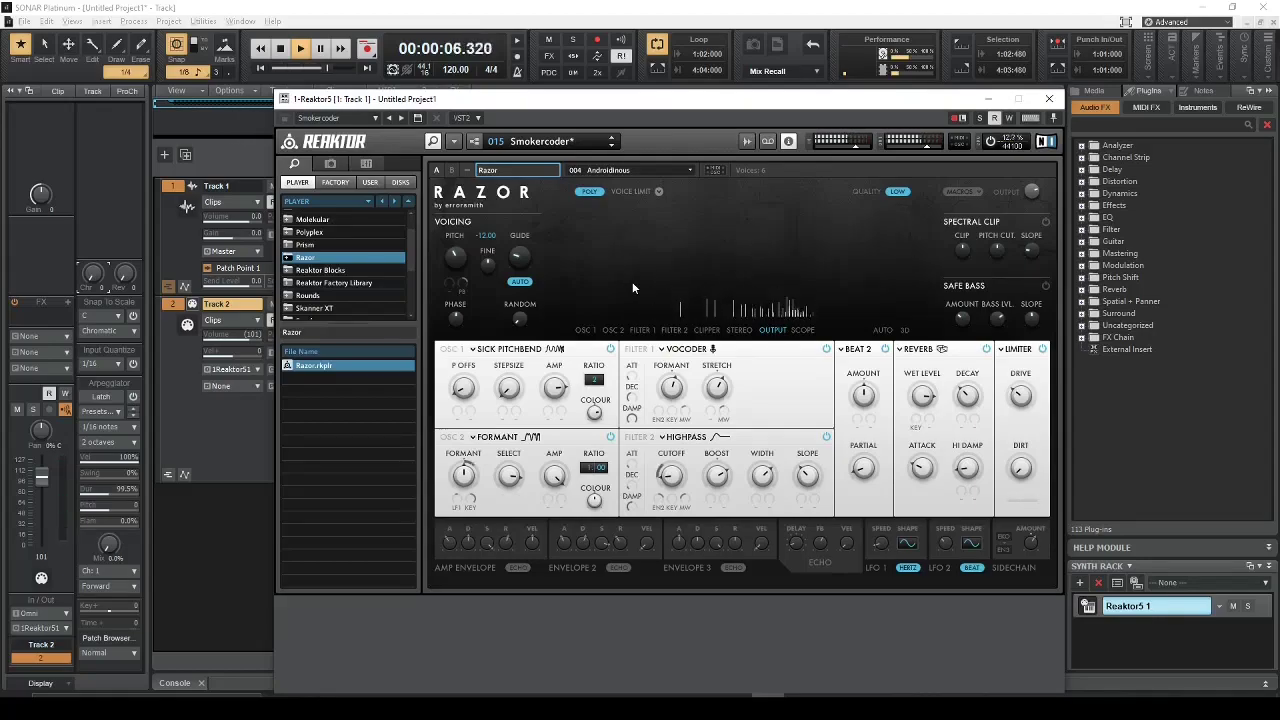
{"action": "key", "text": "space"}
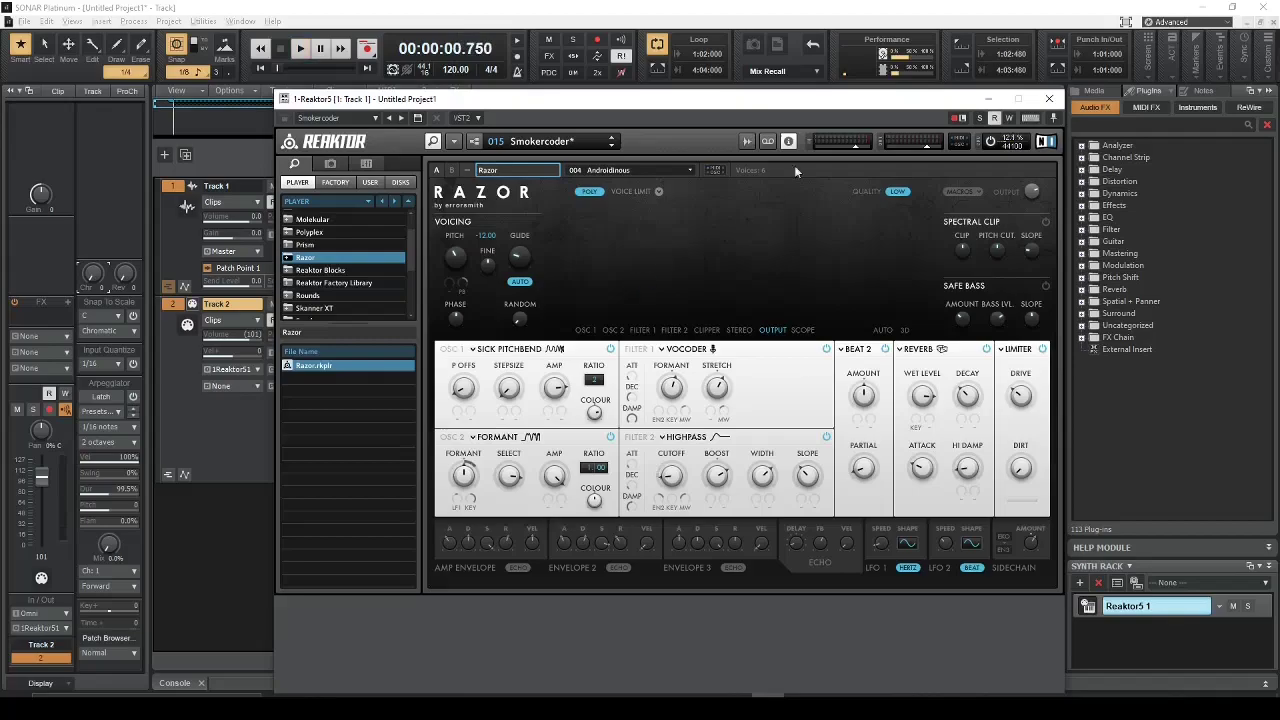
Move the Reaktor window to the right, arm Track 2 for recording, and clear the time selection.
{"action": "left_click_drag", "start_coordinate": [766, 100], "coordinate": [1275, 56]}
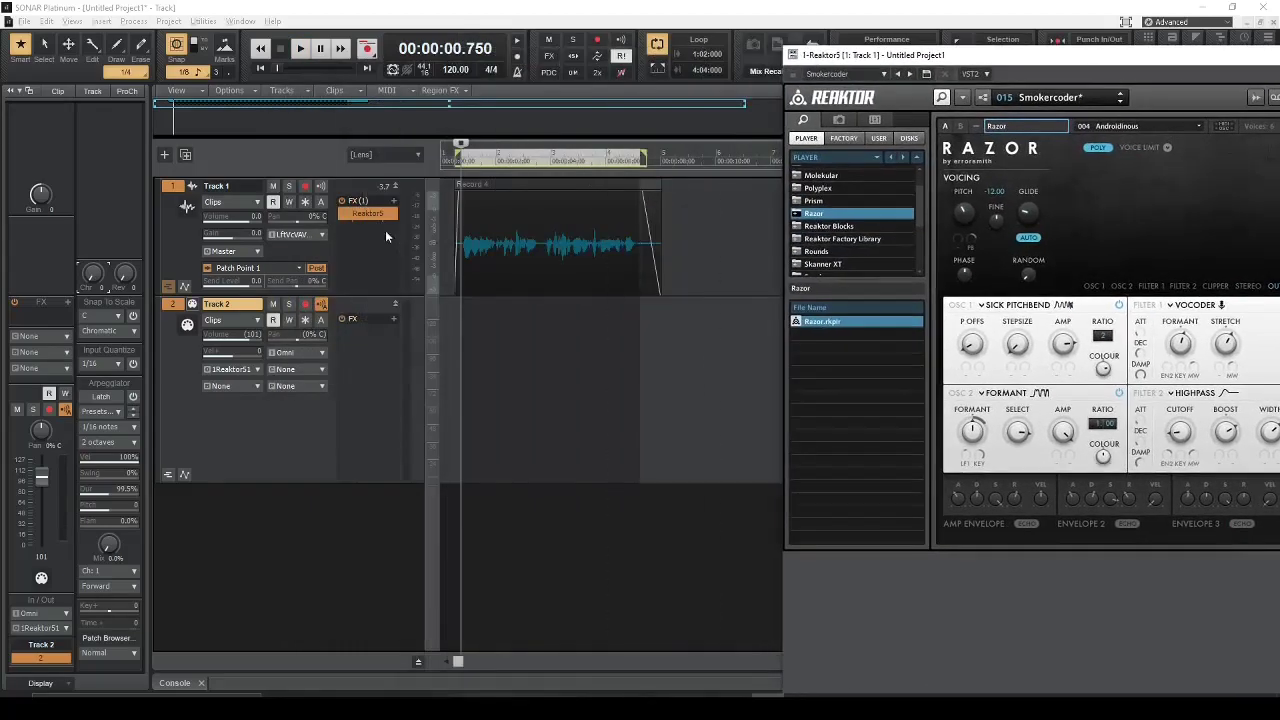
{"action": "left_click_drag", "start_coordinate": [1077, 66], "coordinate": [1148, 59]}
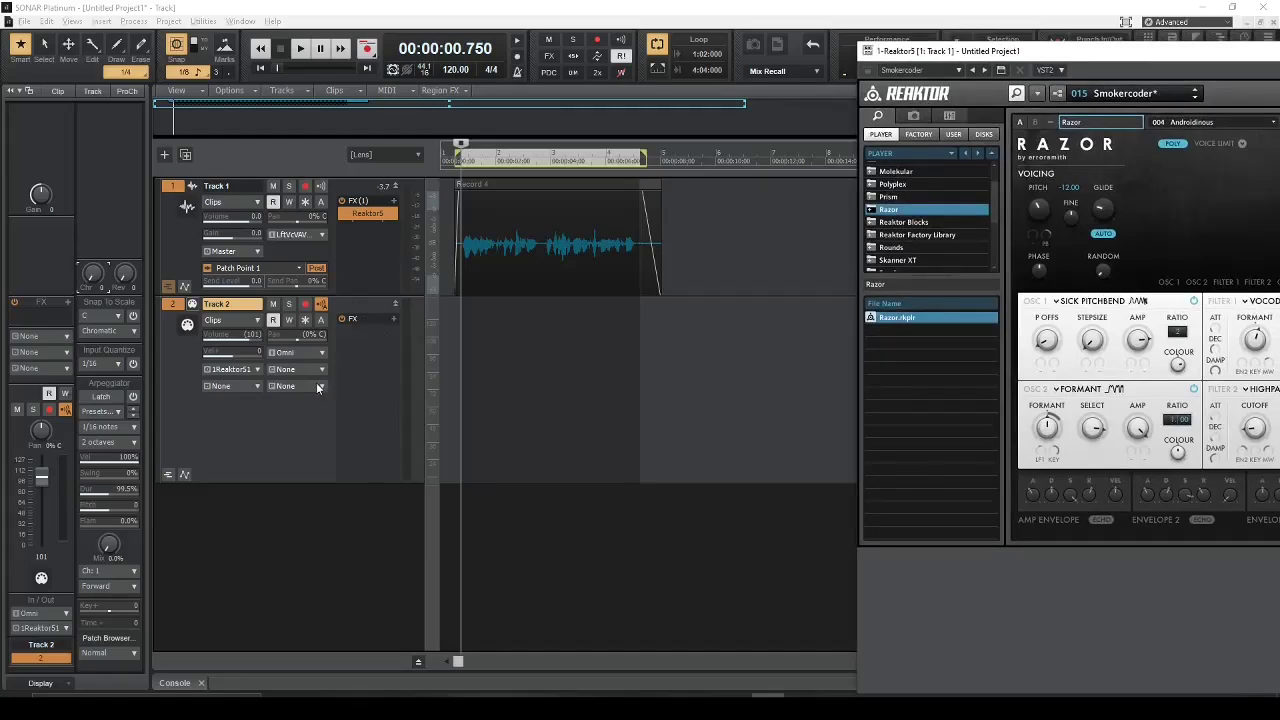
{"action": "left_click", "coordinate": [320, 303]}
{"action": "left_click", "coordinate": [451, 361]}
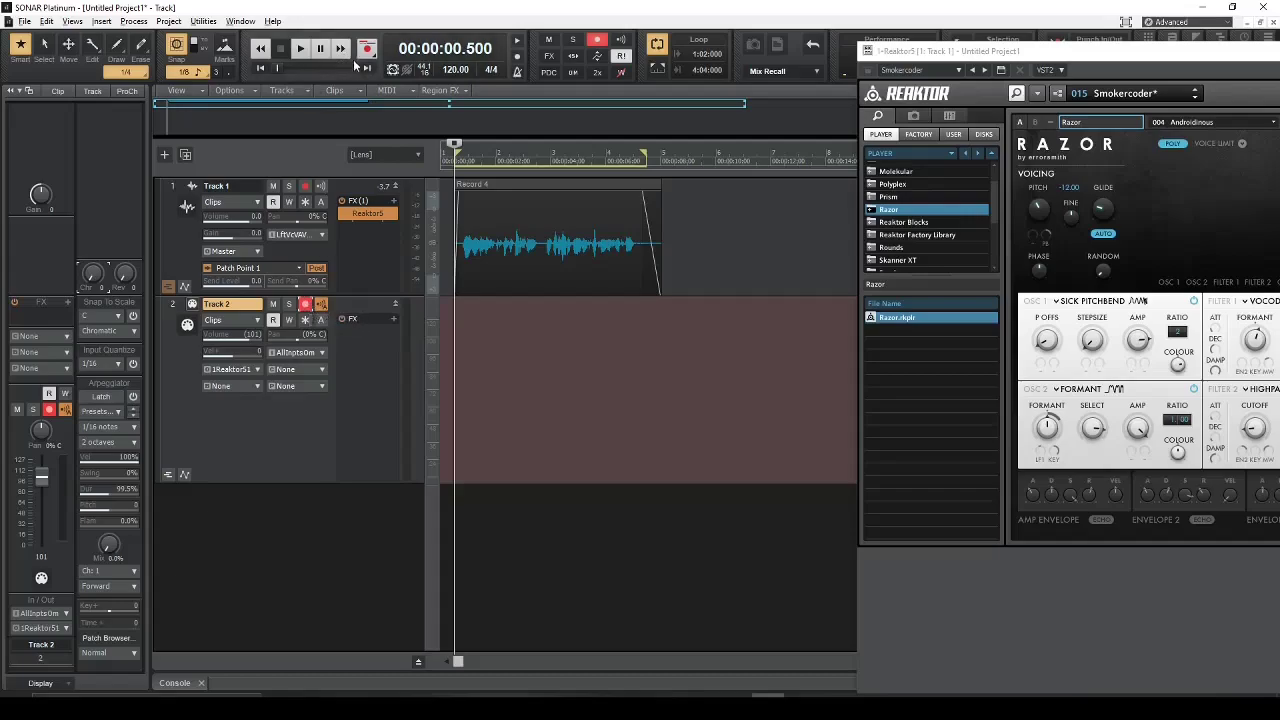
Record a MIDI chord take on Track 2, disarm the track, and play it back with the vocal.
{"action": "left_click", "coordinate": [260, 66]}
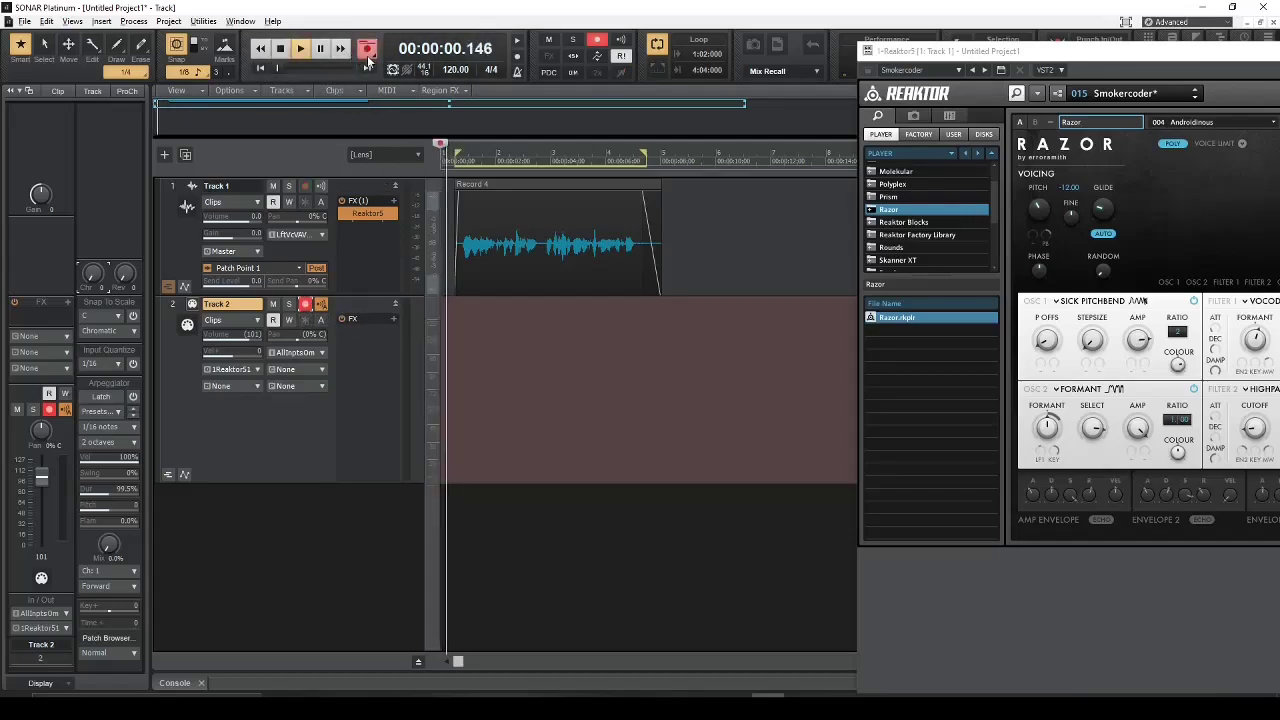
{"action": "left_click", "coordinate": [367, 52]}
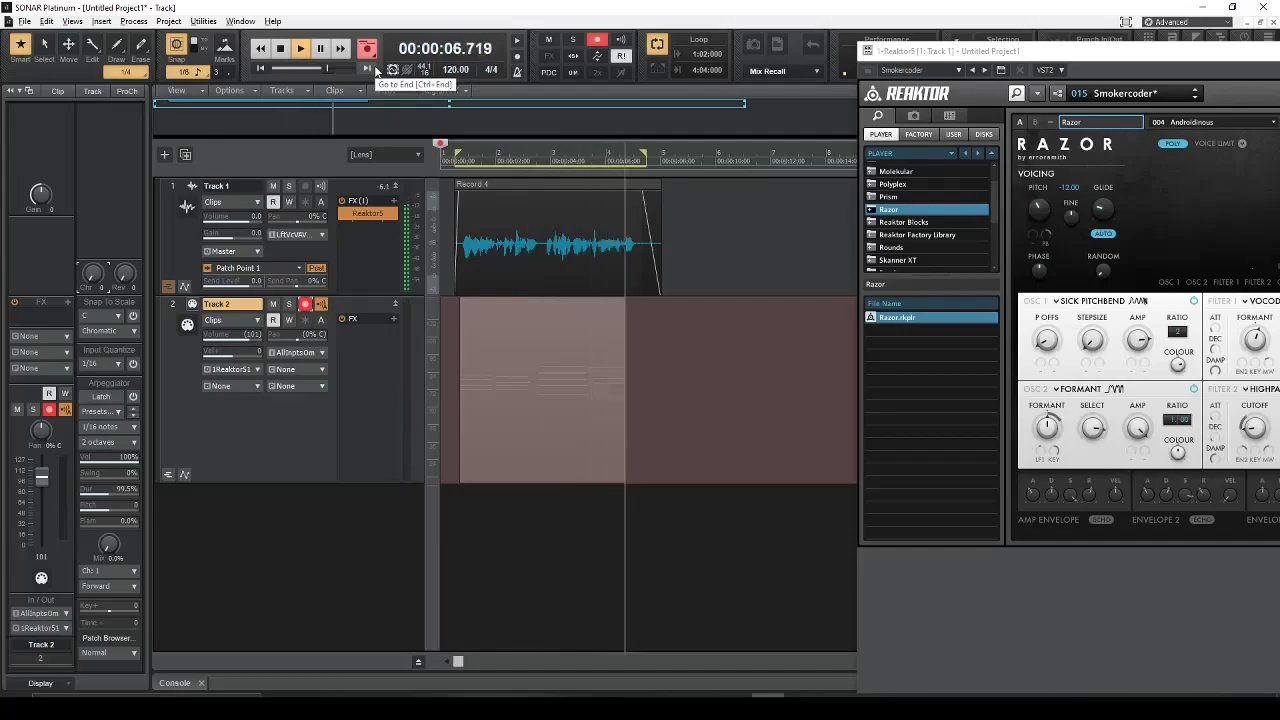
{"action": "key", "text": "space"}
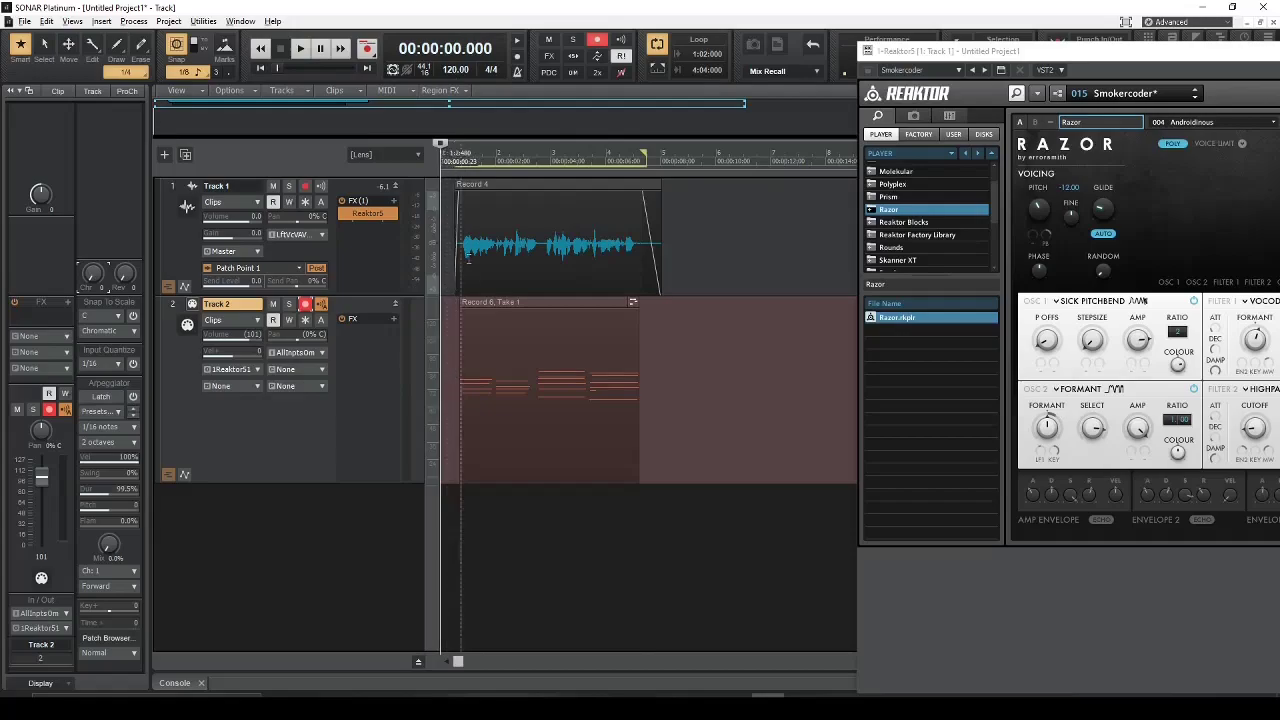
{"action": "left_click_drag", "start_coordinate": [1148, 58], "coordinate": [1012, 81]}
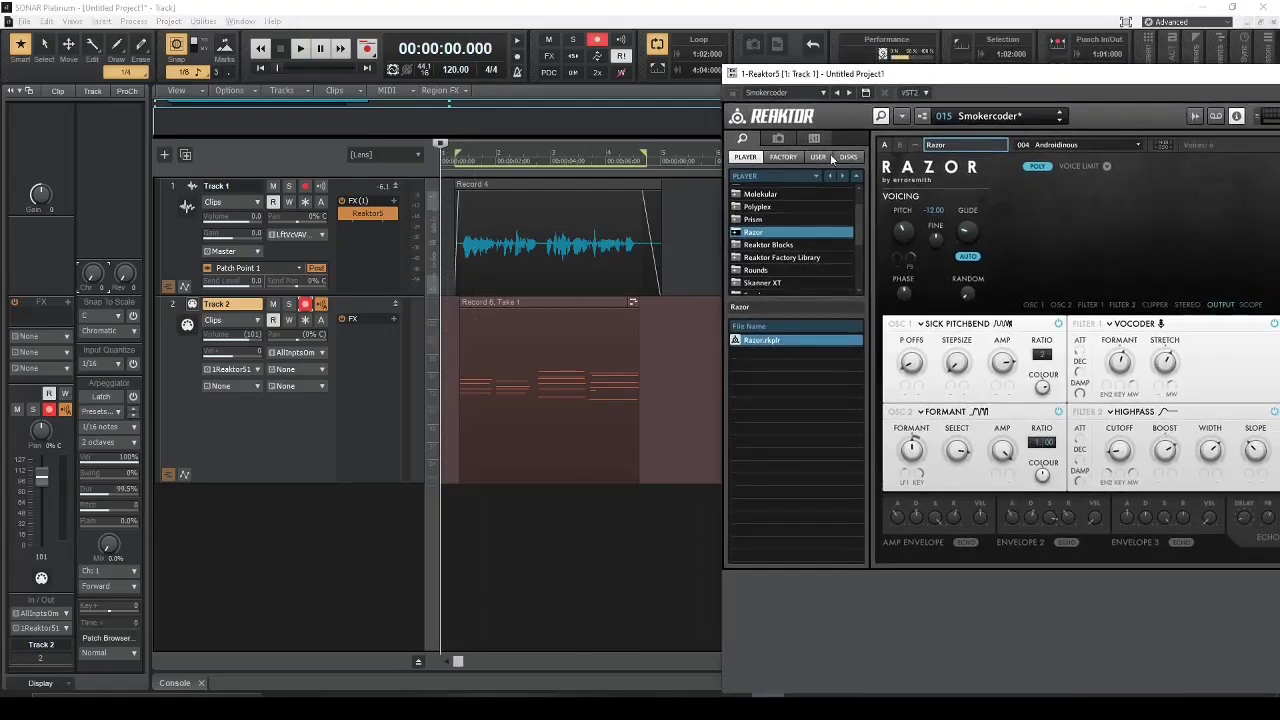
{"action": "left_click", "coordinate": [306, 305]}
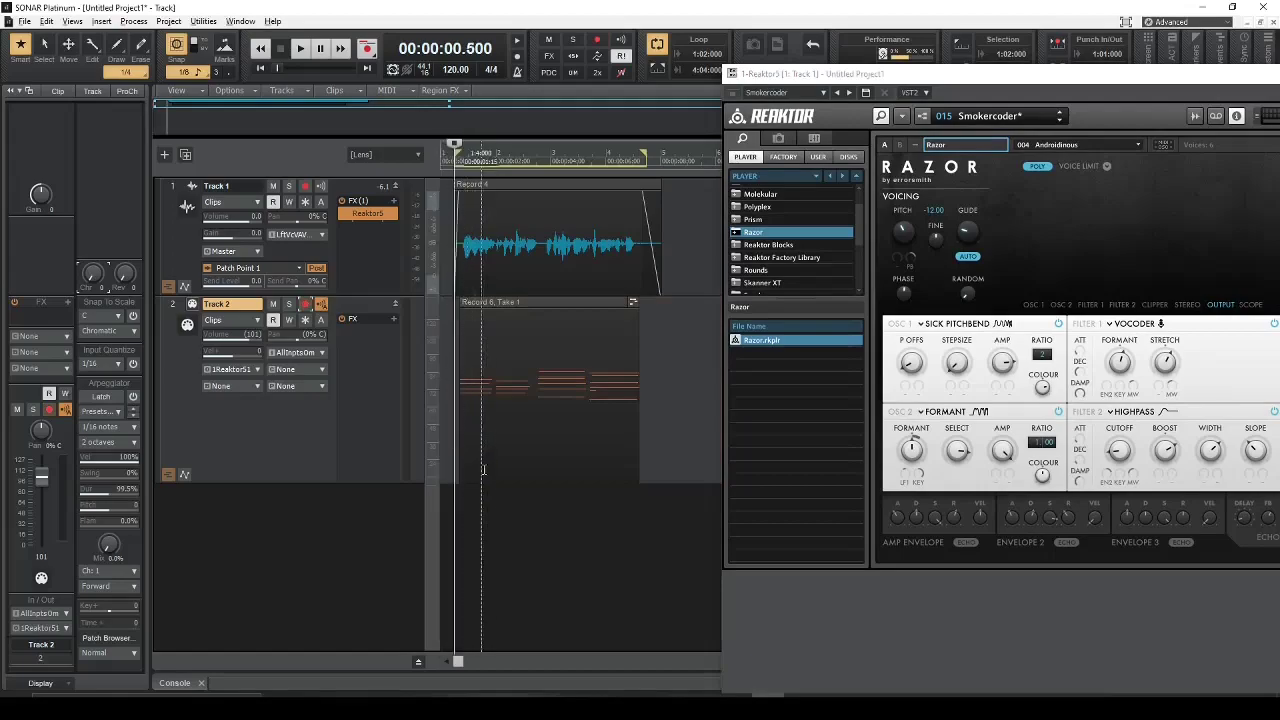
{"action": "key", "text": "space"}
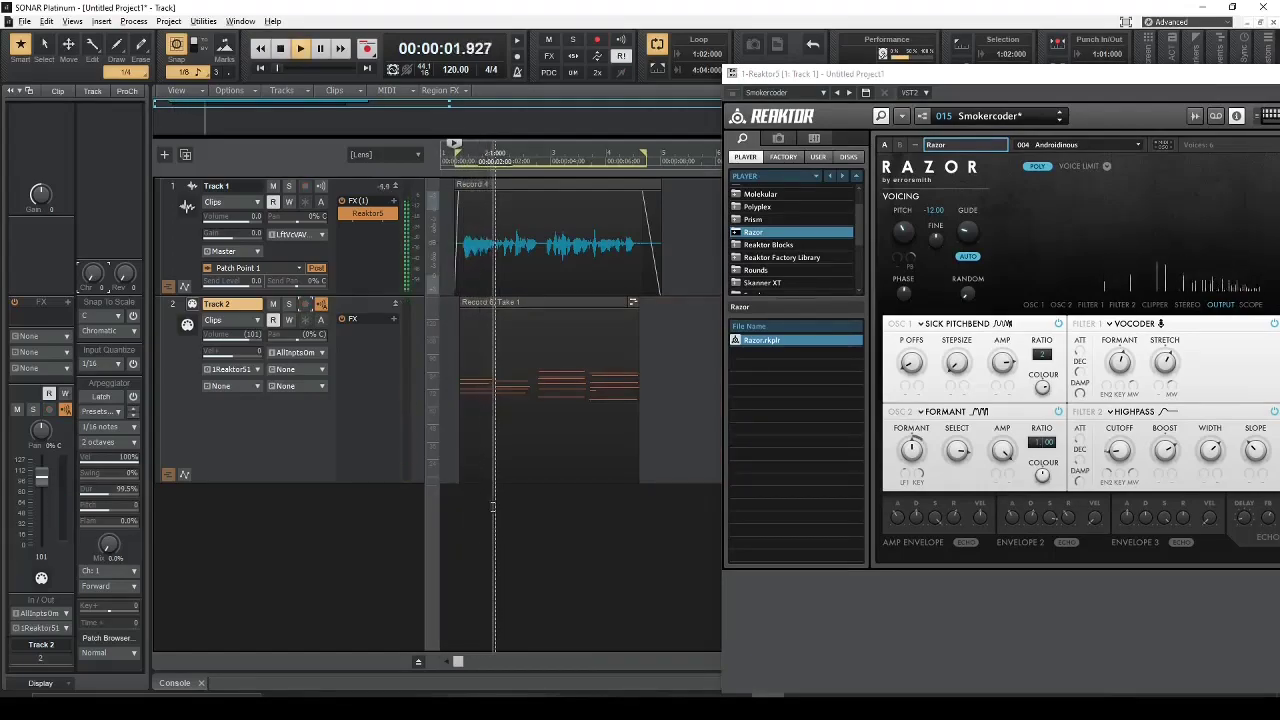